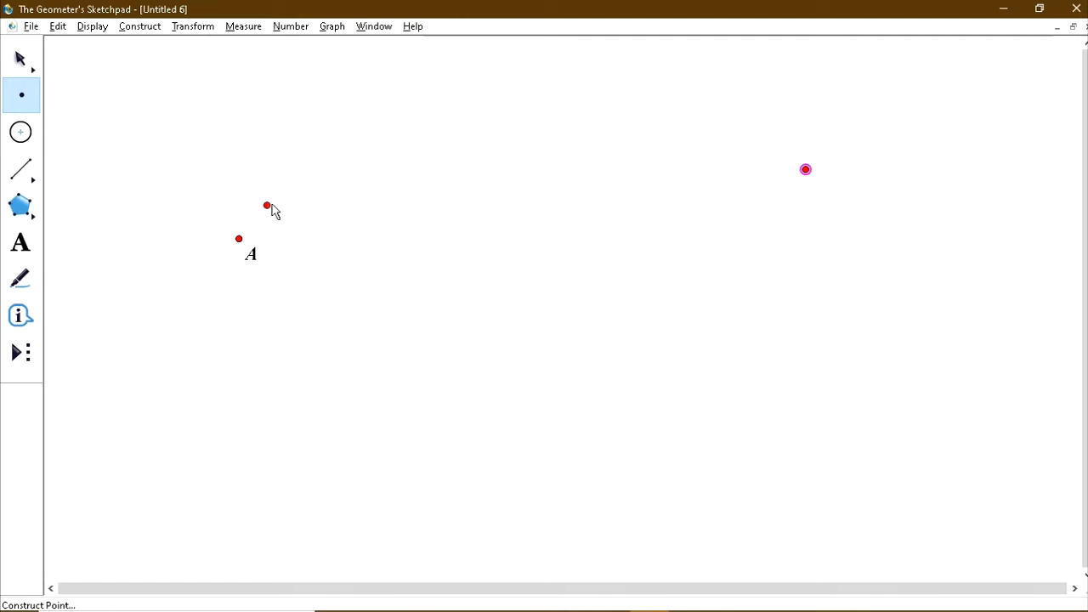
Step: Show the label of the unlabelled second point, B, and construct the segment joining points A and B
{"action": "left_click", "coordinate": [21, 244]}
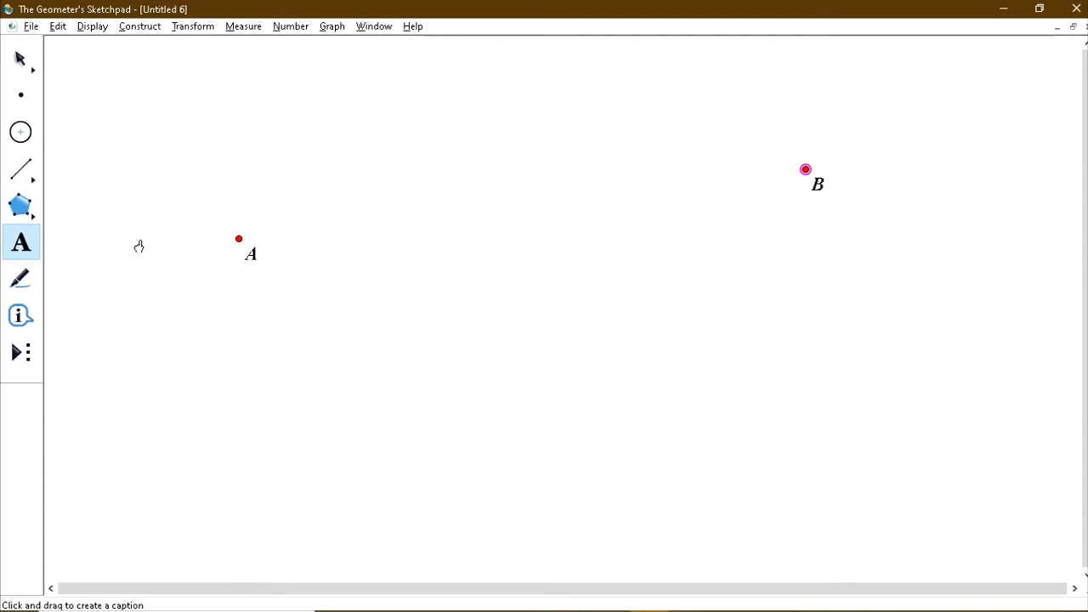
{"action": "left_click", "coordinate": [23, 62]}
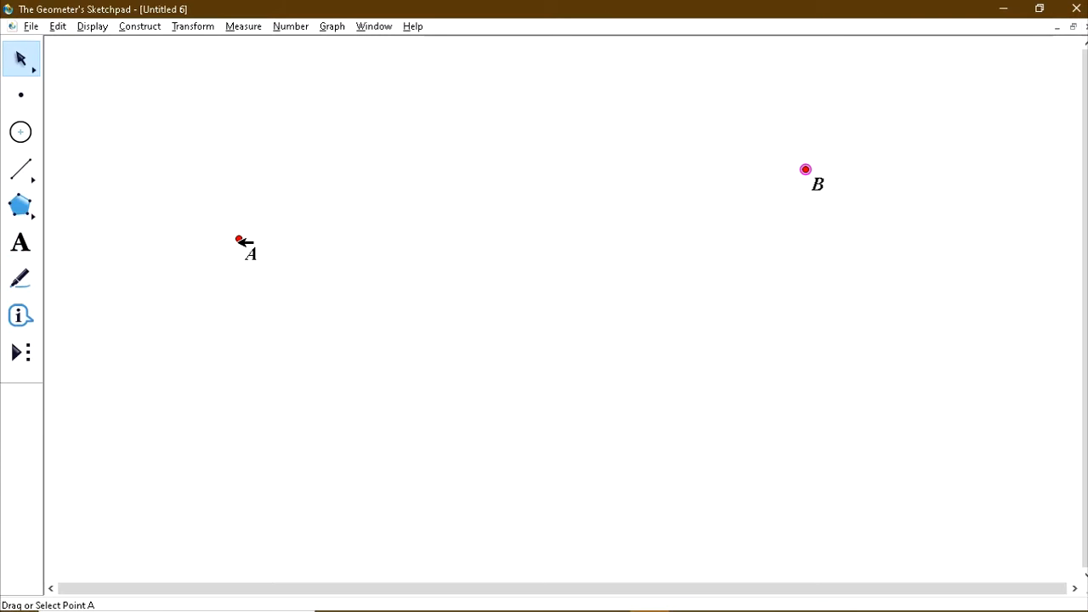
{"action": "left_click", "coordinate": [240, 239]}
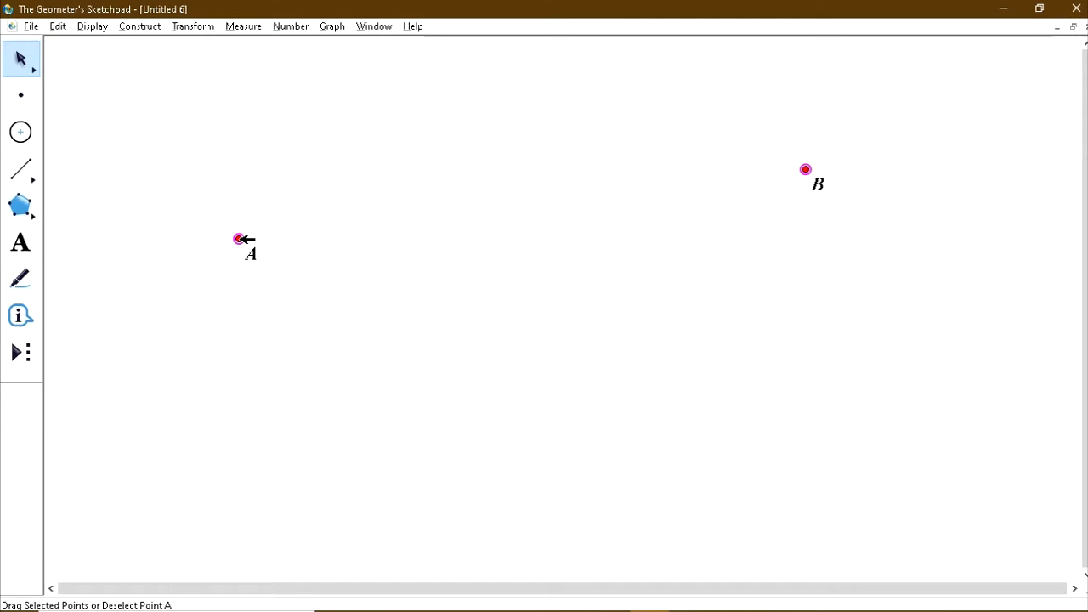
{"action": "left_click", "coordinate": [140, 34]}
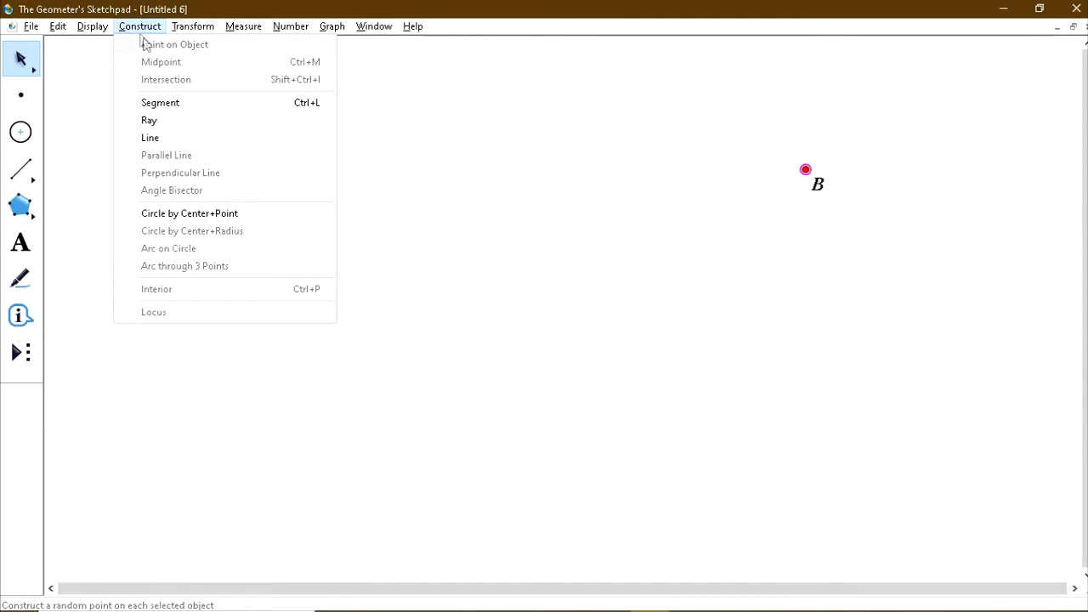
{"action": "left_click", "coordinate": [163, 102]}
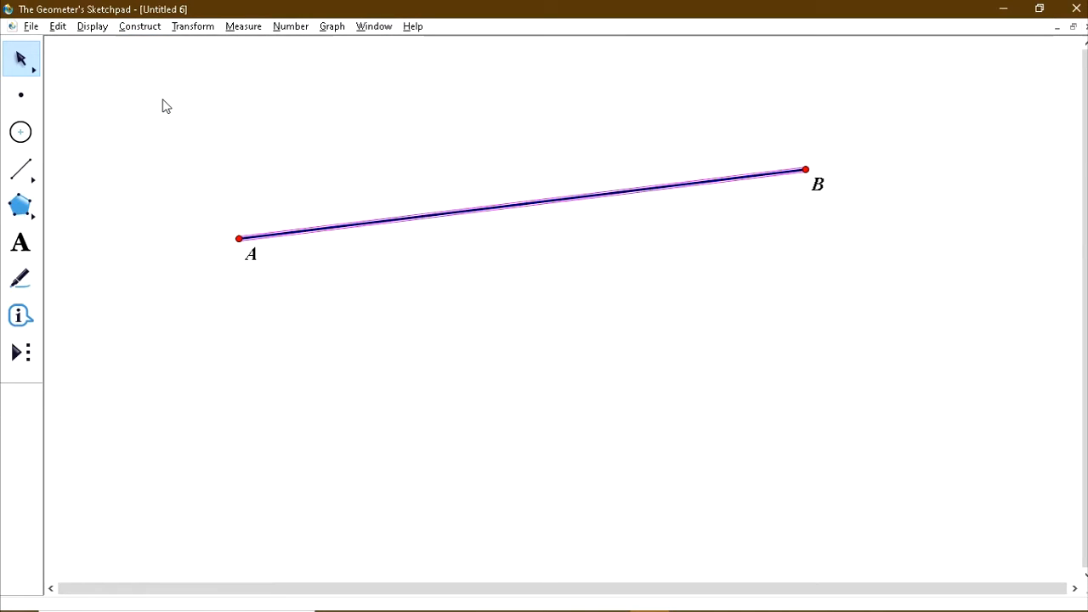
{"action": "left_click", "coordinate": [129, 314]}
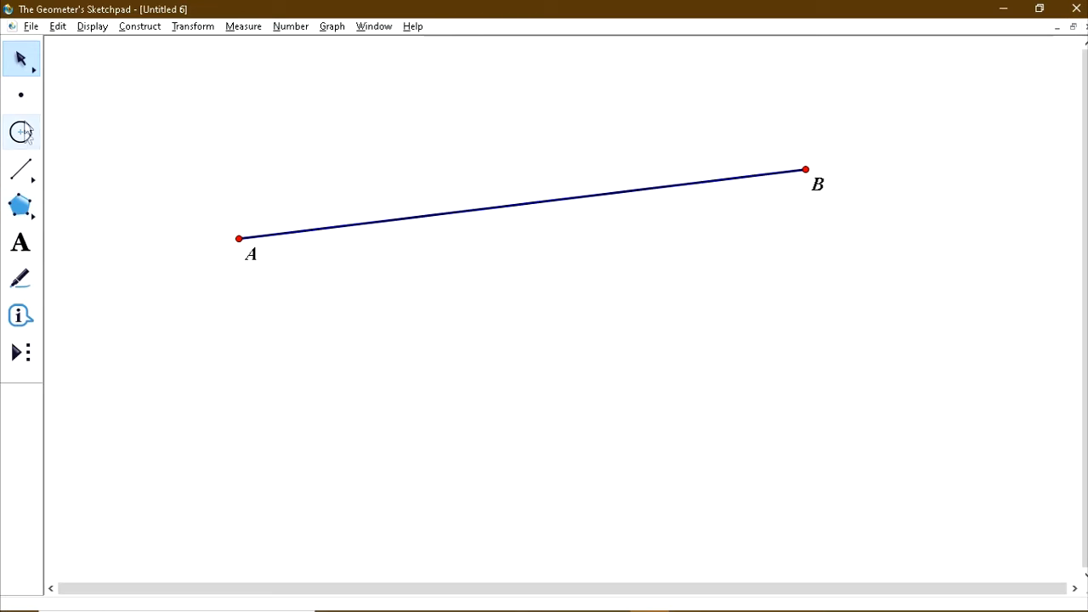
Step: Place a free point C well below point A, off segment AB, and show its label
{"action": "left_click", "coordinate": [21, 95]}
{"action": "left_click", "coordinate": [233, 471]}
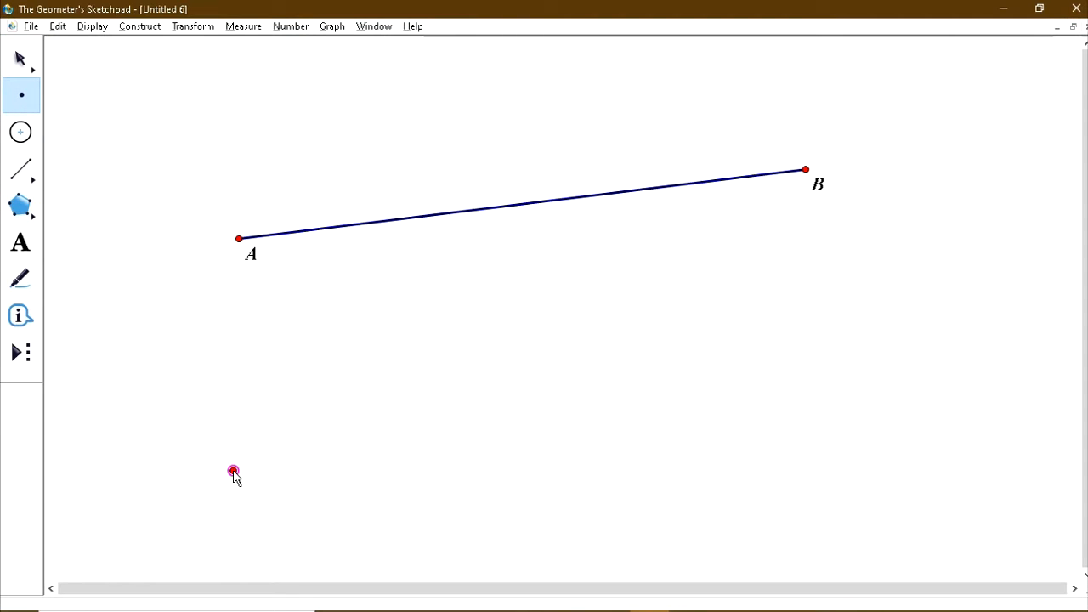
{"action": "left_click", "coordinate": [23, 245]}
{"action": "left_click", "coordinate": [233, 474]}
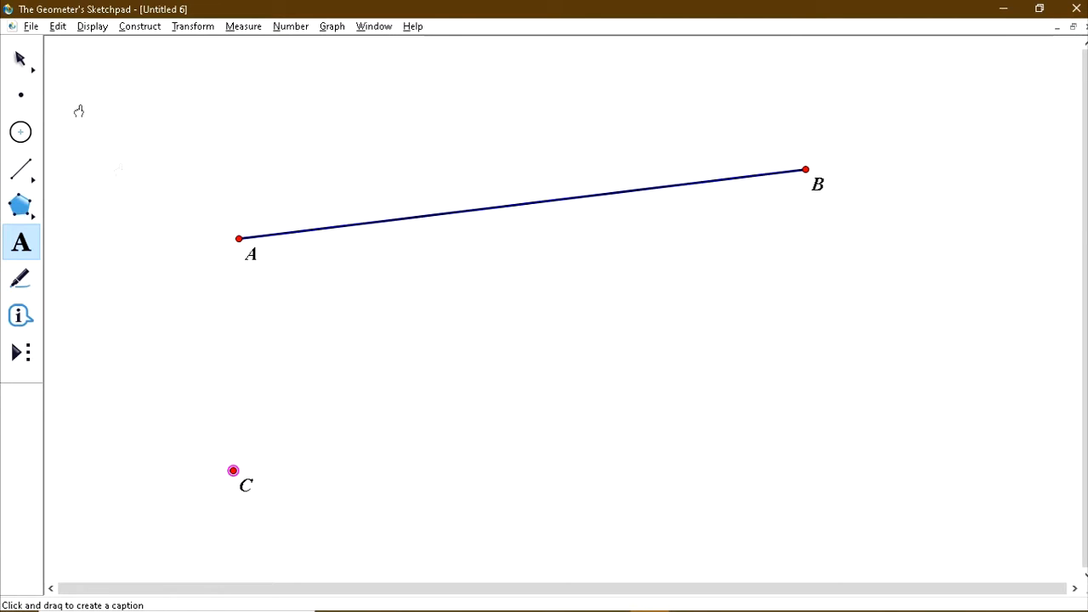
Step: Construct a line through point C parallel to segment AB
{"action": "left_click", "coordinate": [26, 67]}
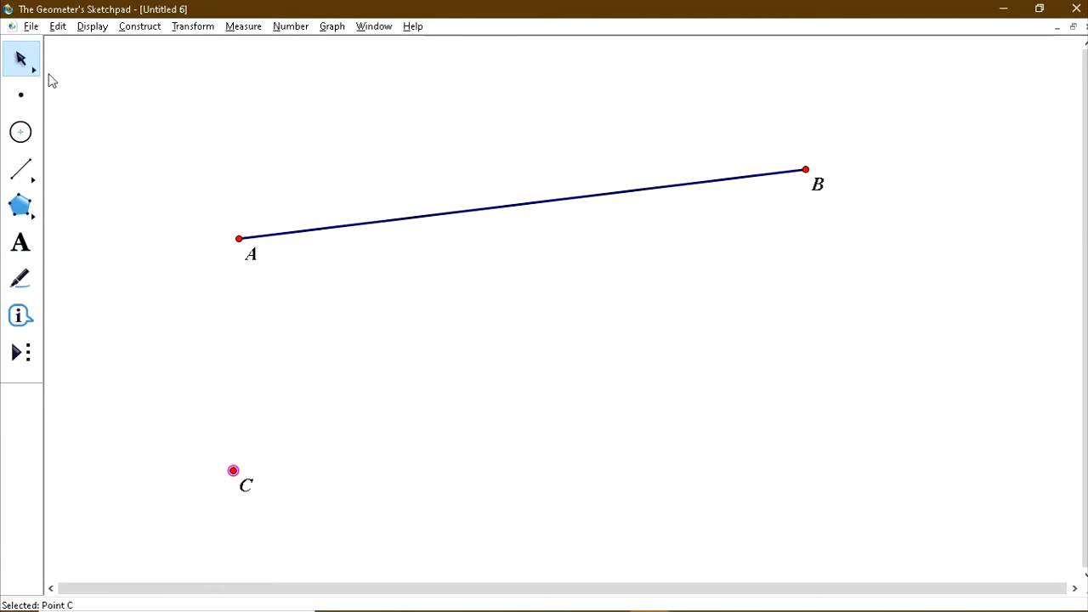
{"action": "left_click", "coordinate": [340, 228]}
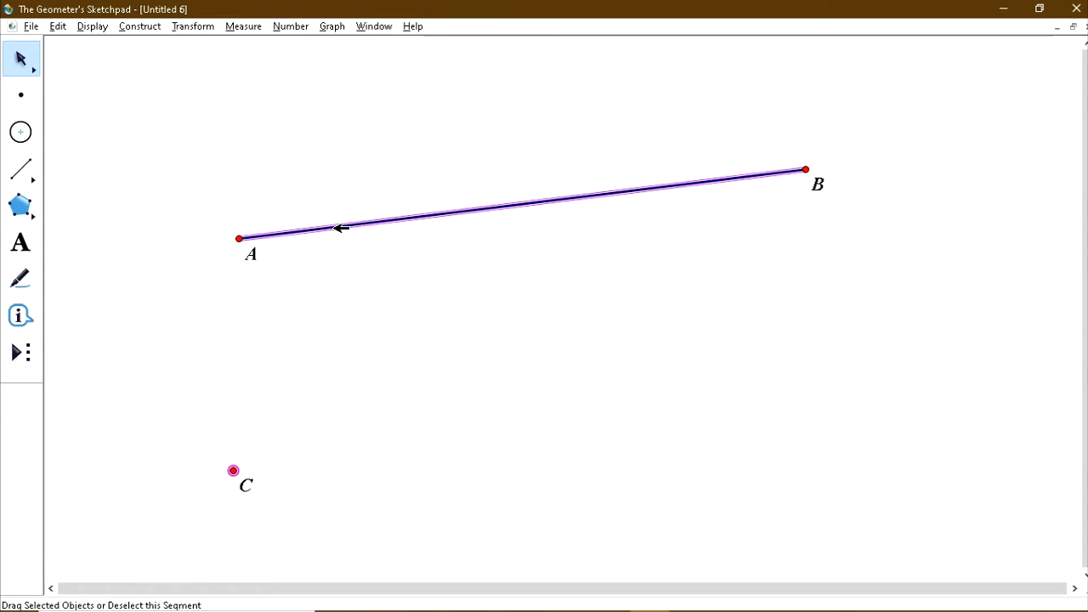
{"action": "left_click", "coordinate": [147, 26]}
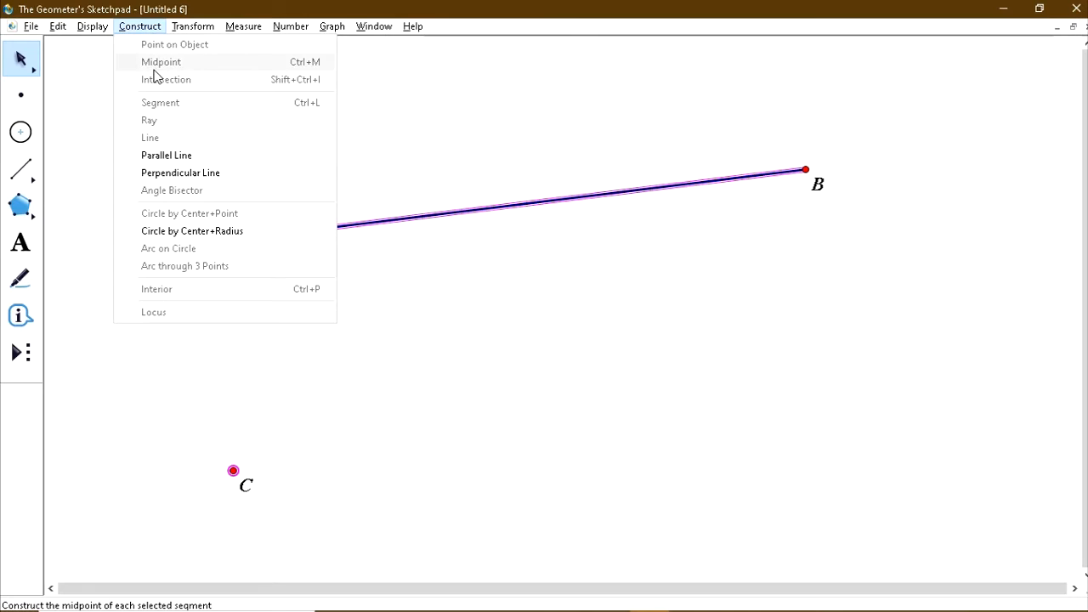
{"action": "left_click", "coordinate": [166, 154]}
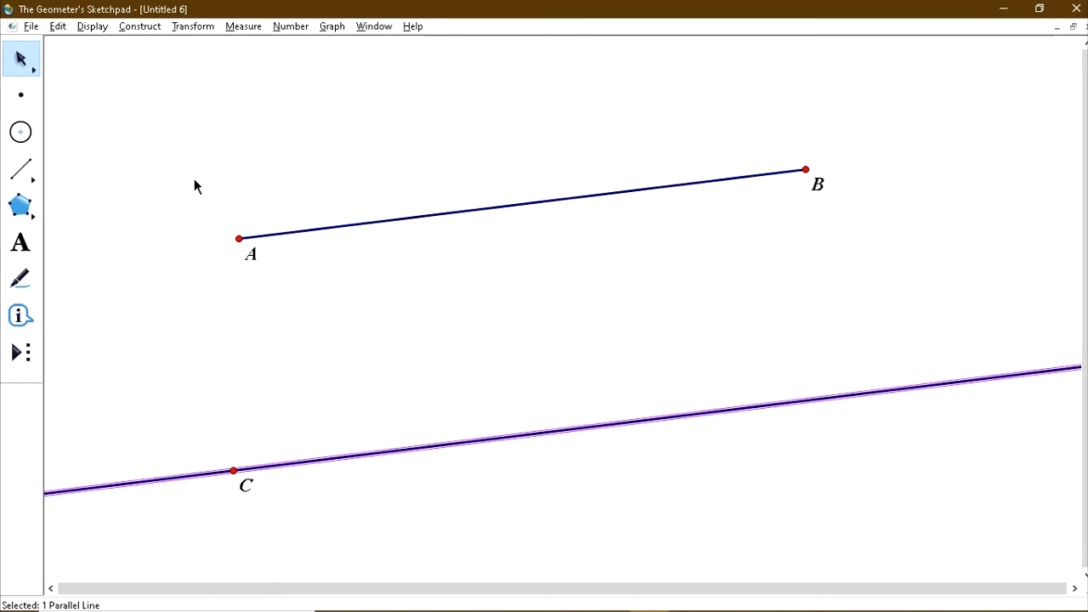
{"action": "left_click", "coordinate": [275, 356]}
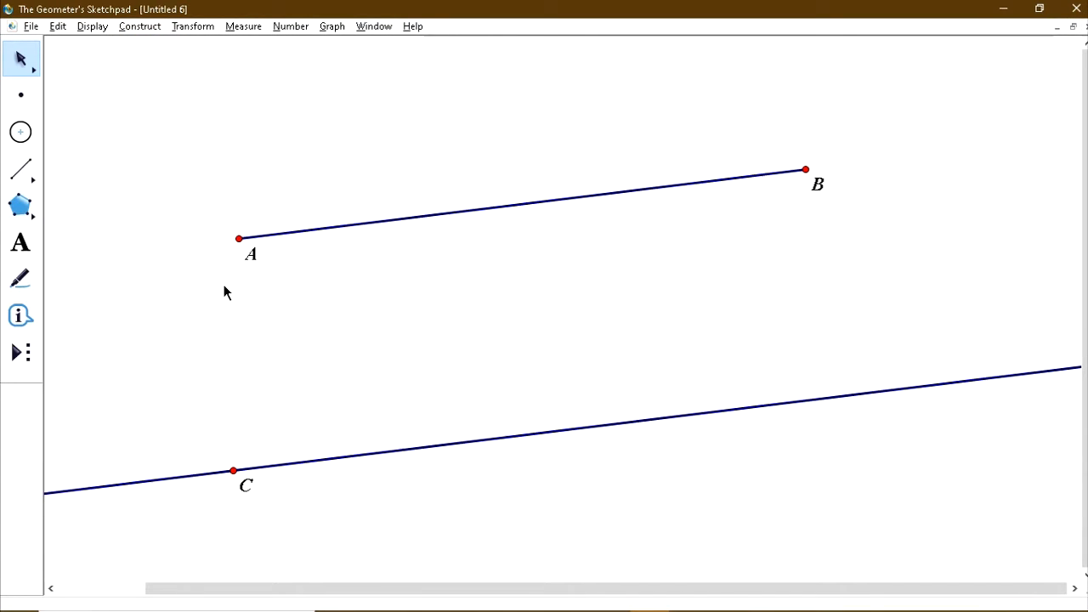
Step: Construct the segment joining points A and C
{"action": "left_click", "coordinate": [240, 239]}
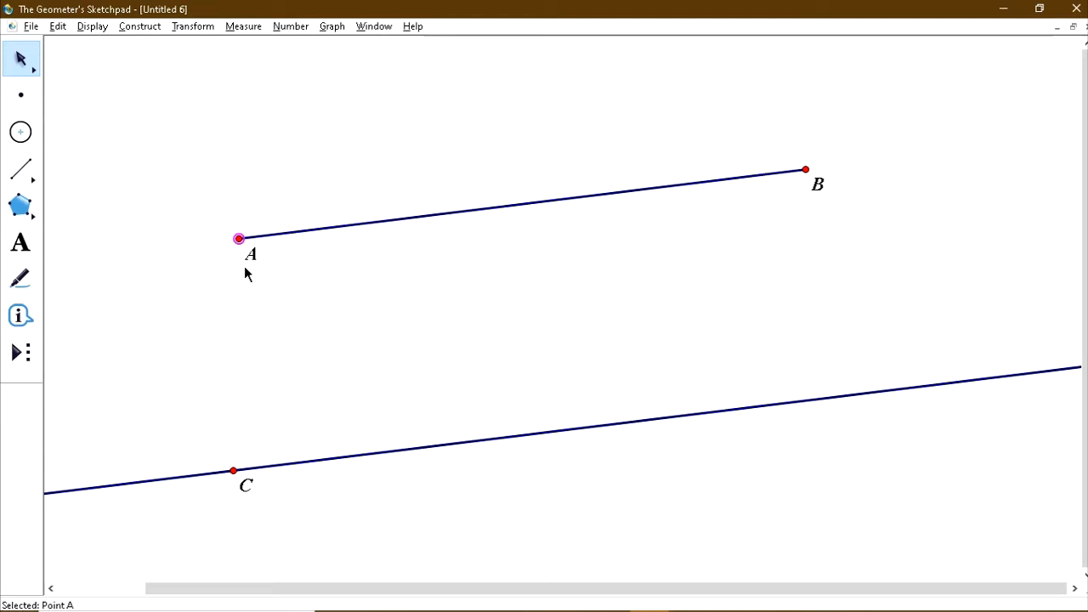
{"action": "left_click", "coordinate": [234, 471]}
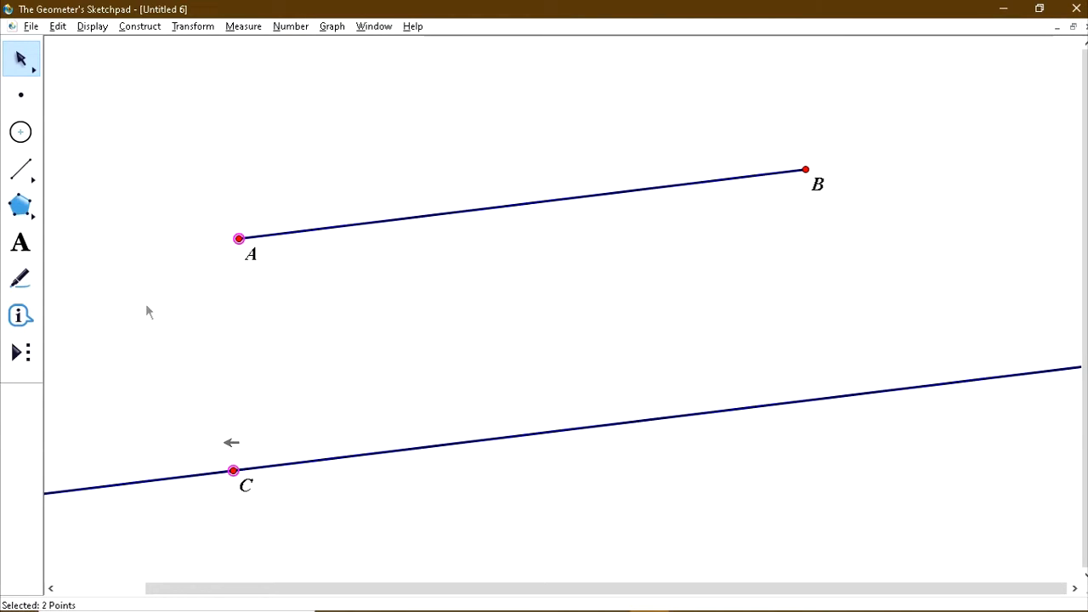
{"action": "left_click", "coordinate": [140, 28]}
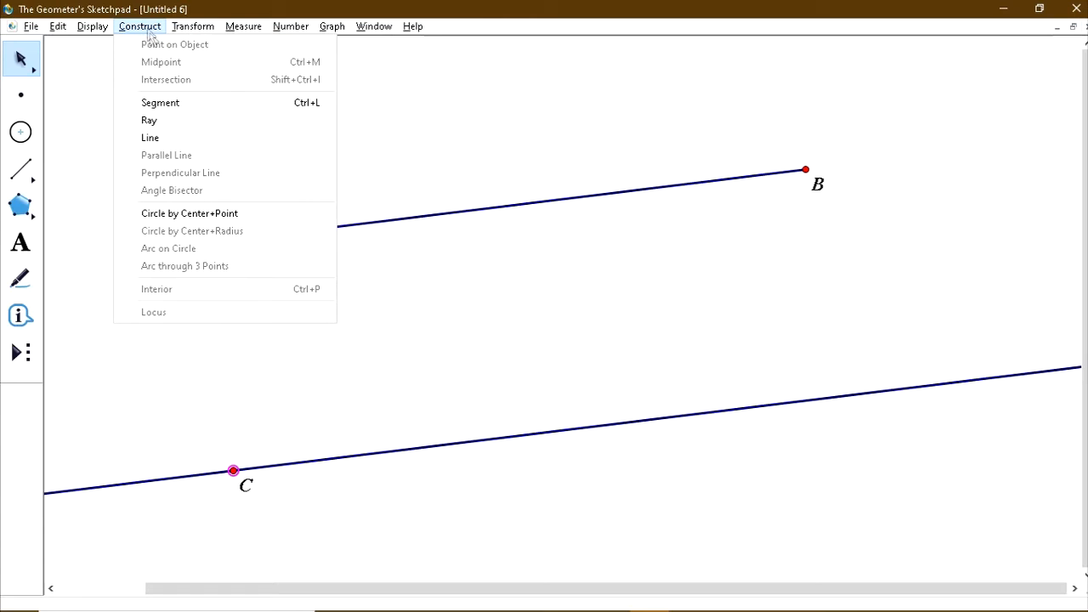
{"action": "left_click", "coordinate": [164, 103]}
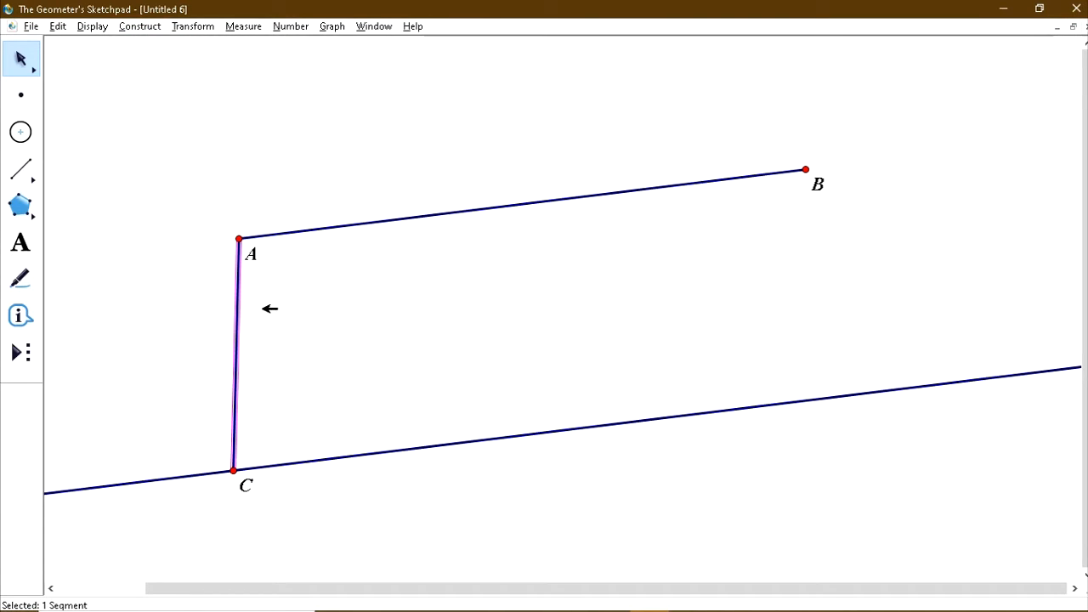
{"action": "left_click", "coordinate": [309, 358]}
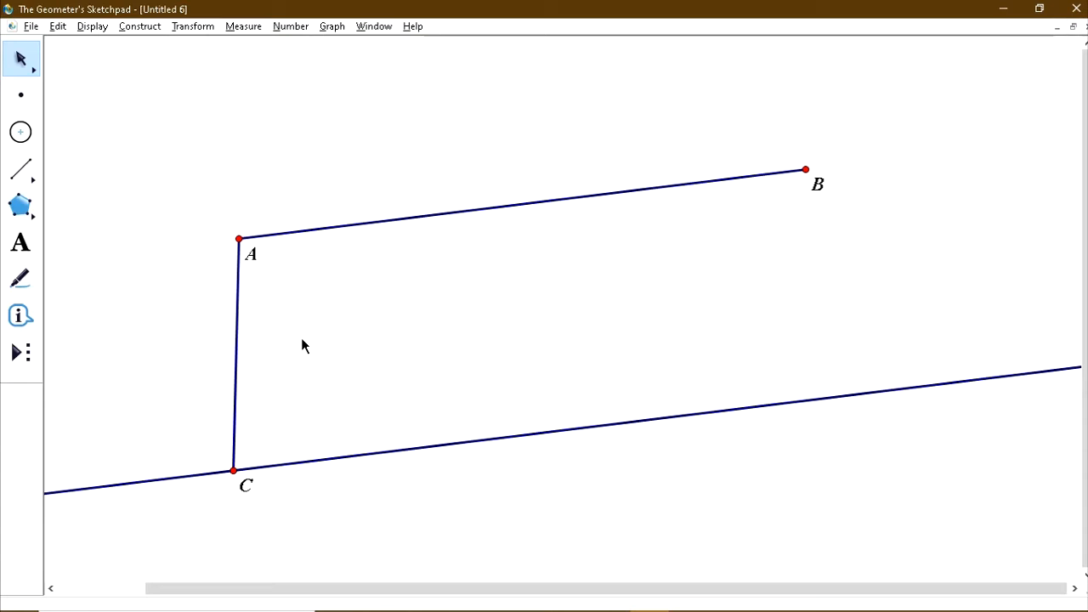
Step: Construct a line through point B parallel to segment AC
{"action": "left_click", "coordinate": [238, 319]}
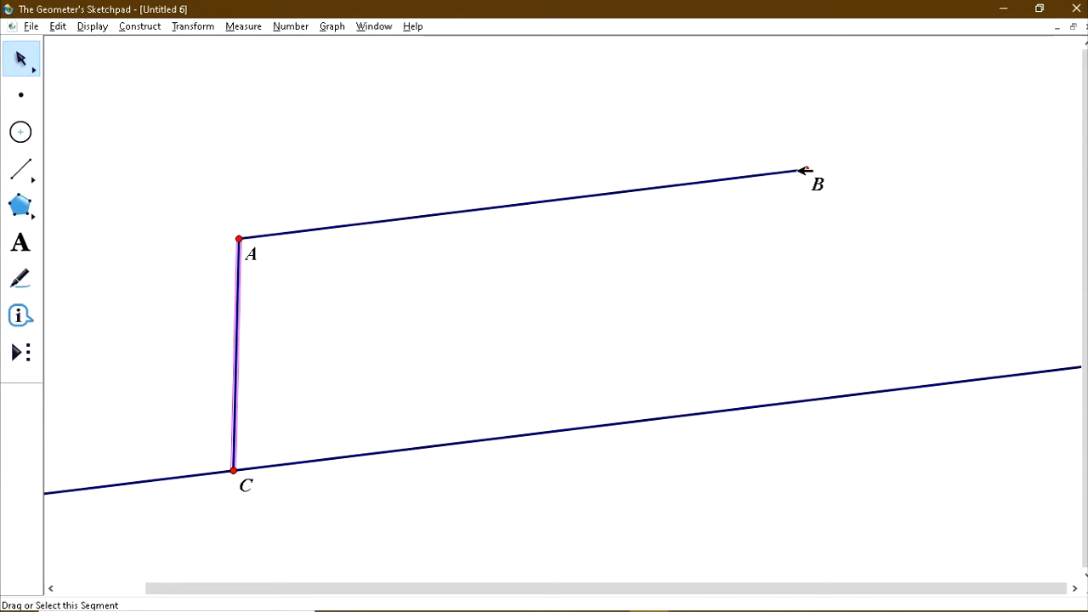
{"action": "left_click", "coordinate": [805, 170]}
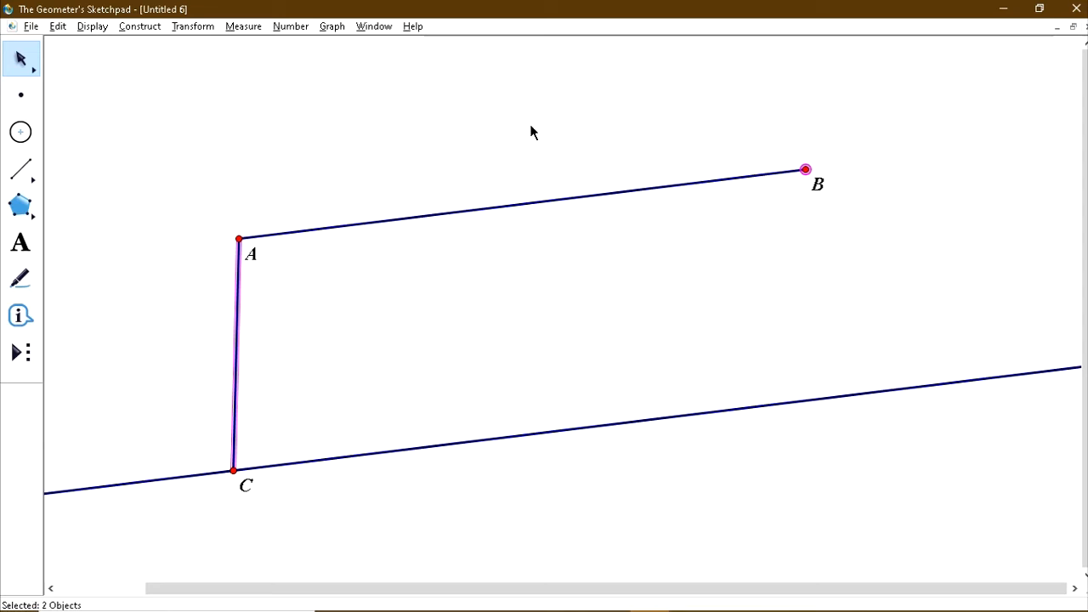
{"action": "left_click", "coordinate": [152, 30]}
{"action": "left_click", "coordinate": [176, 156]}
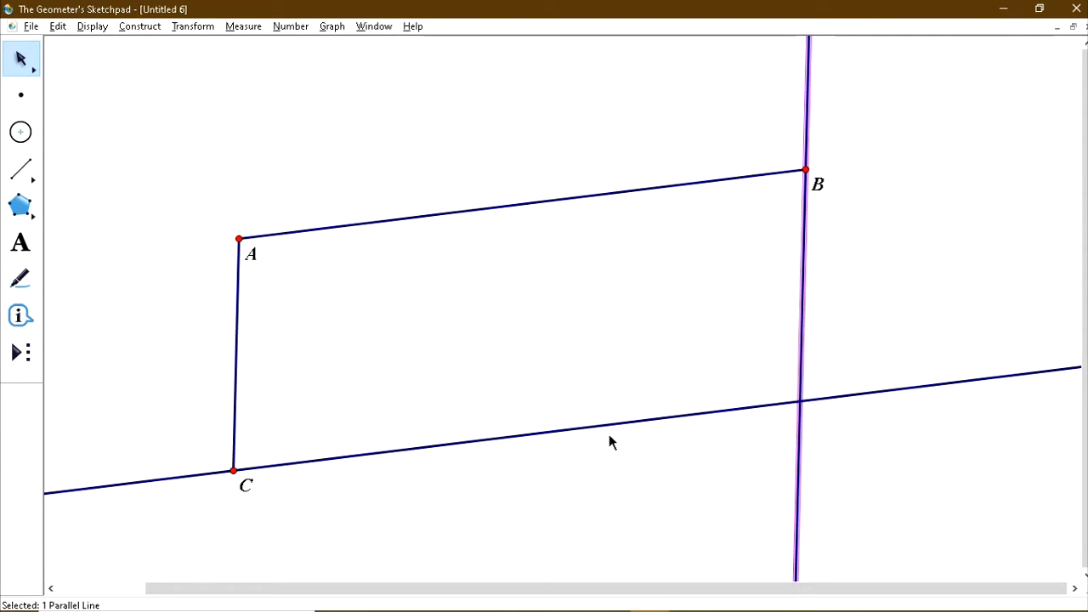
{"action": "left_click", "coordinate": [681, 438]}
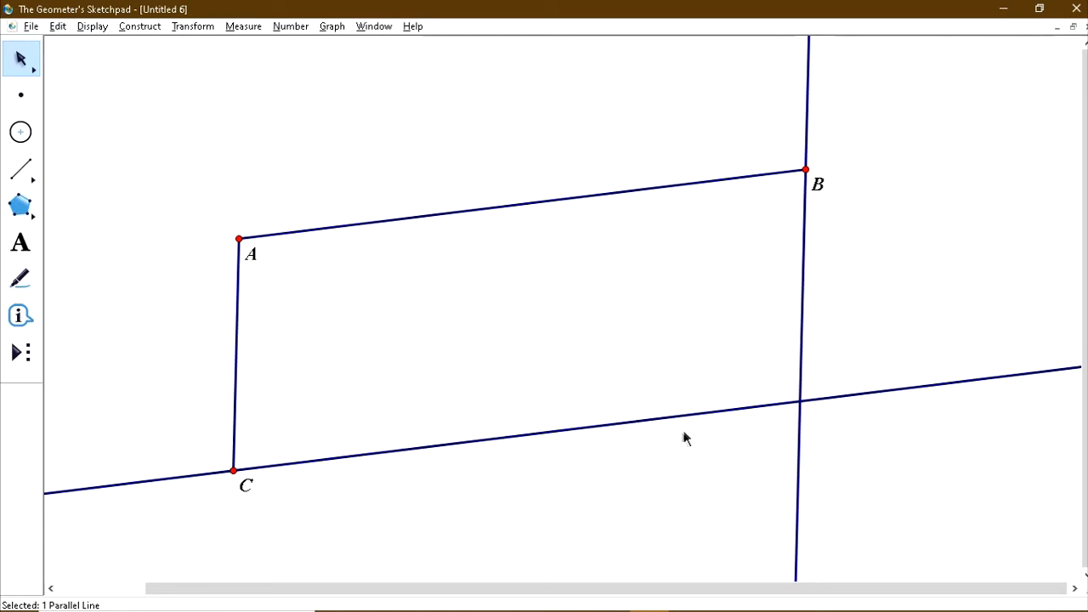
Step: Construct the intersection point D of the two parallel lines through B and C, and show its label
{"action": "left_click", "coordinate": [732, 410]}
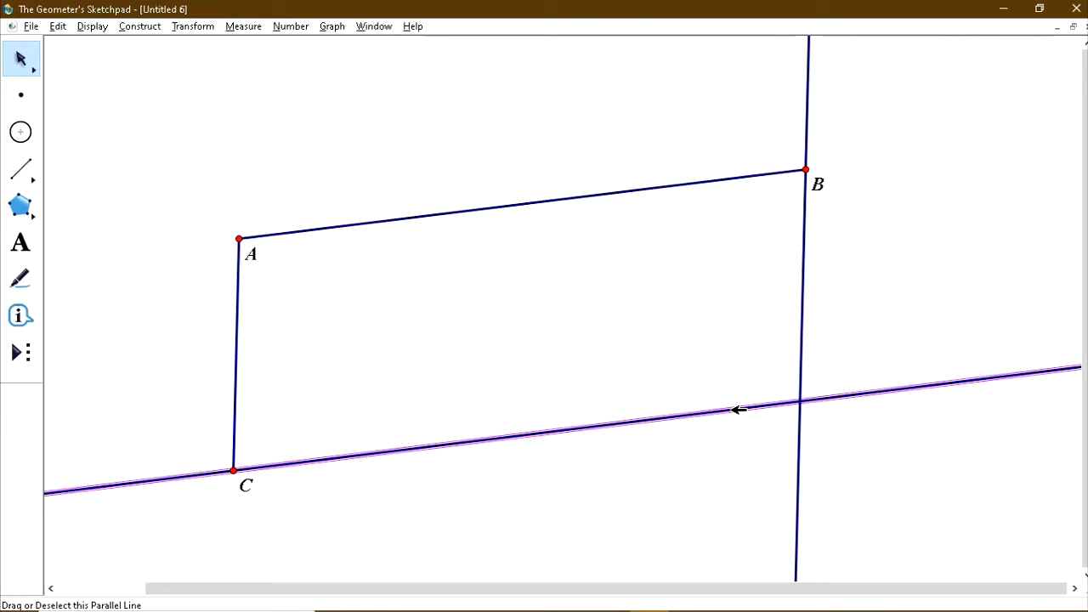
{"action": "left_click", "coordinate": [803, 366]}
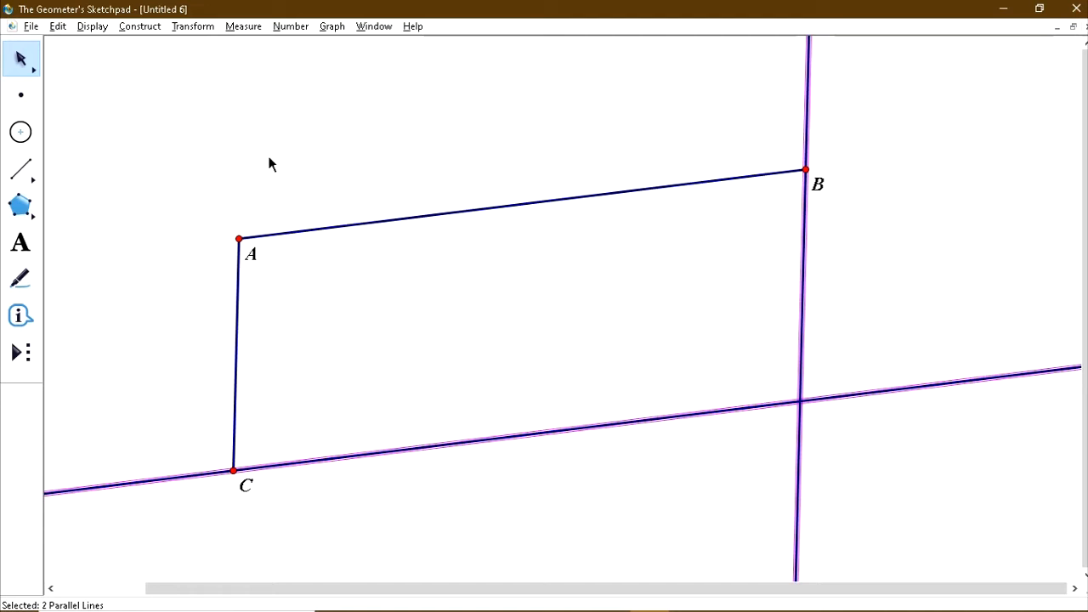
{"action": "left_click", "coordinate": [138, 26]}
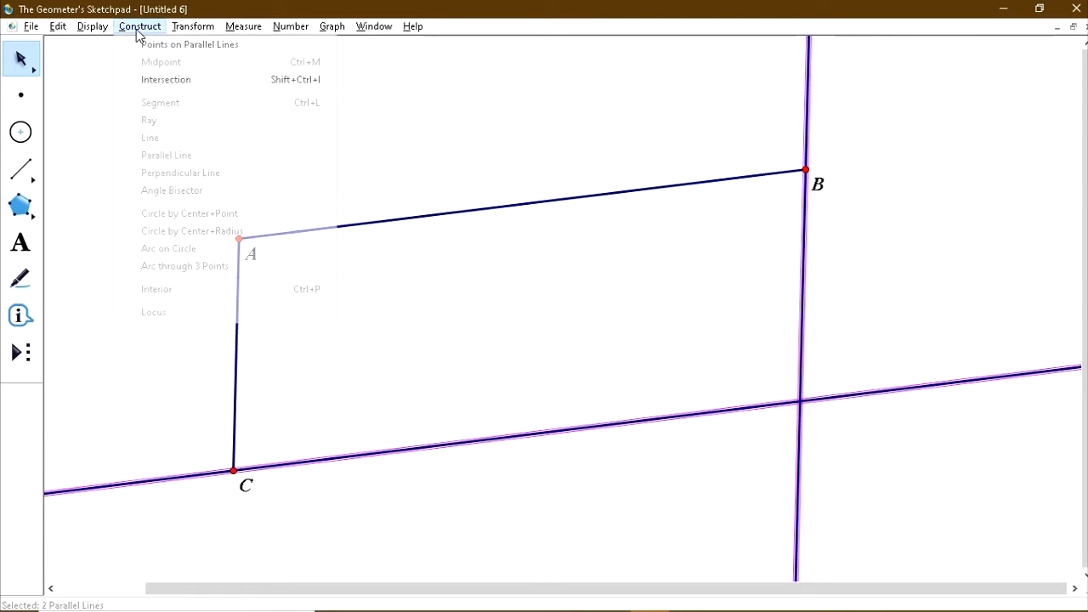
{"action": "left_click", "coordinate": [154, 82]}
{"action": "left_click", "coordinate": [681, 437]}
{"action": "left_click", "coordinate": [800, 402]}
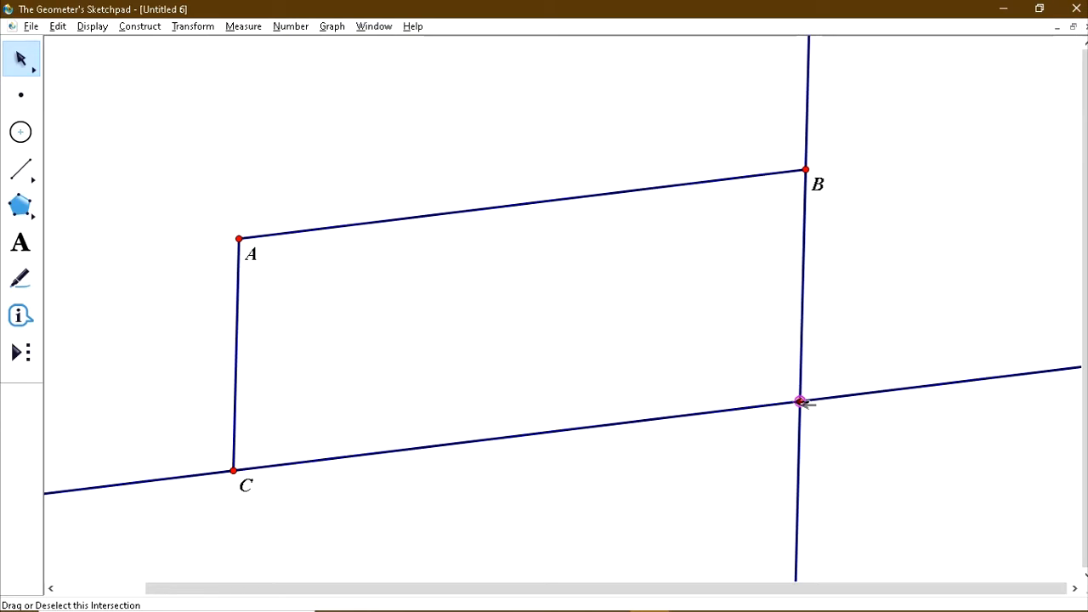
{"action": "left_click", "coordinate": [22, 244]}
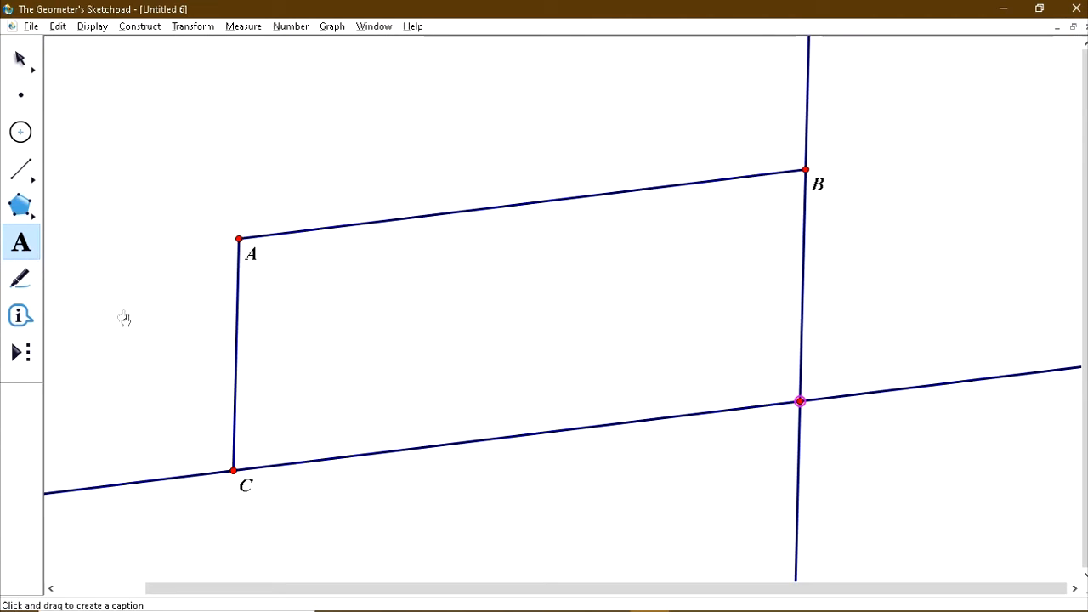
{"action": "left_click", "coordinate": [799, 404]}
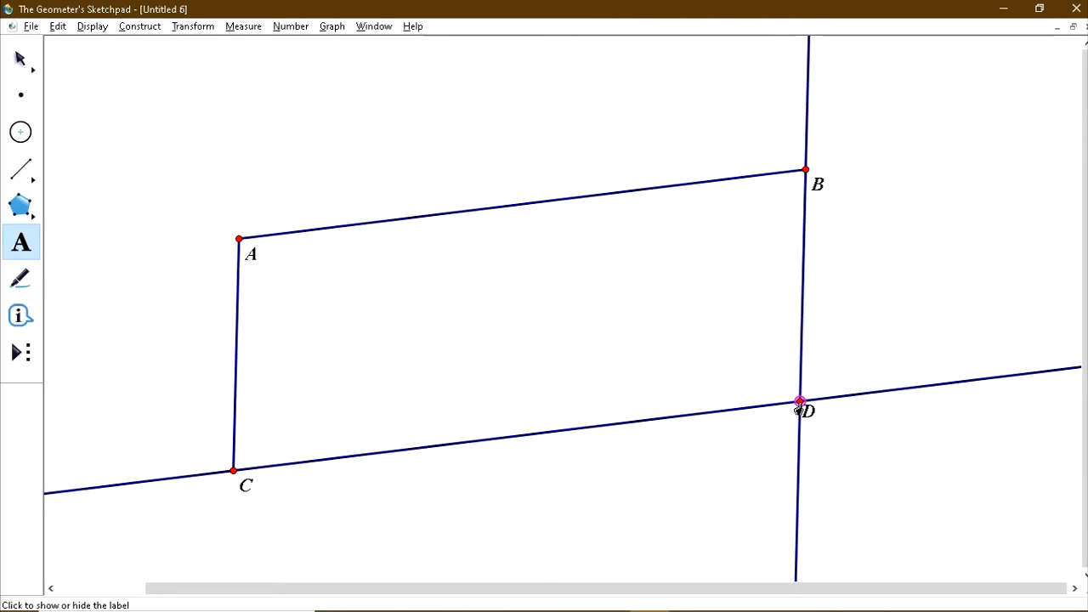
Step: Hide the two parallel lines through B and C, keeping their intersection point D displayed
{"action": "left_click", "coordinate": [20, 58]}
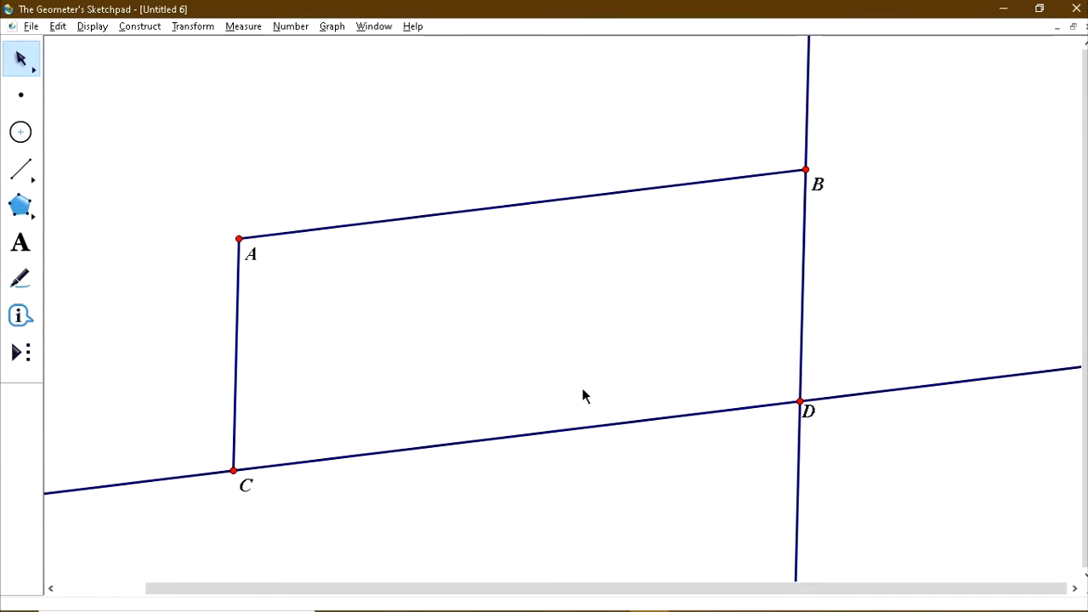
{"action": "left_click", "coordinate": [607, 425]}
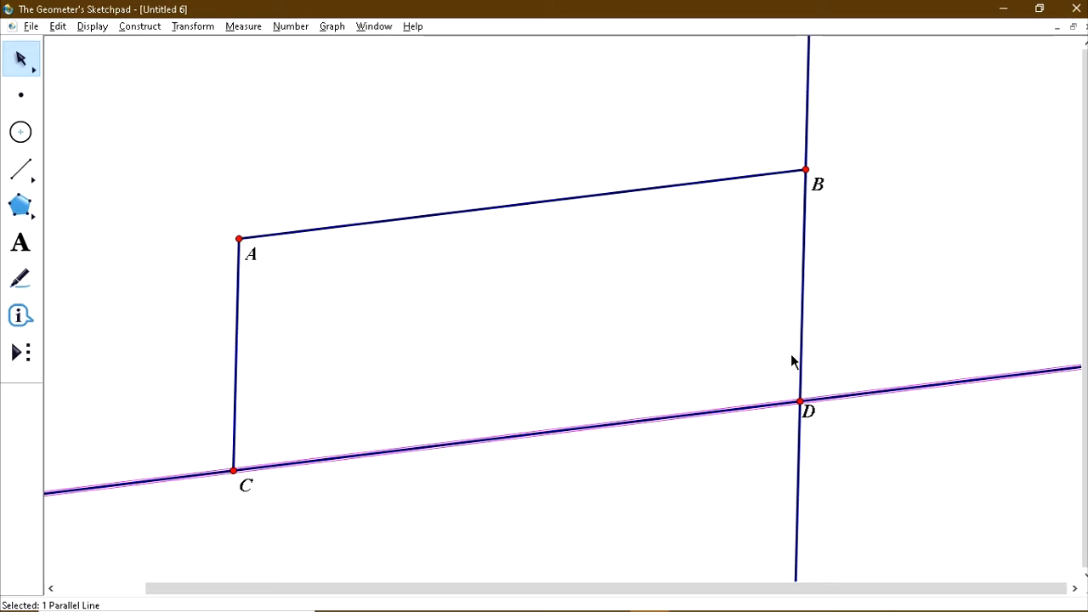
{"action": "left_click", "coordinate": [803, 332]}
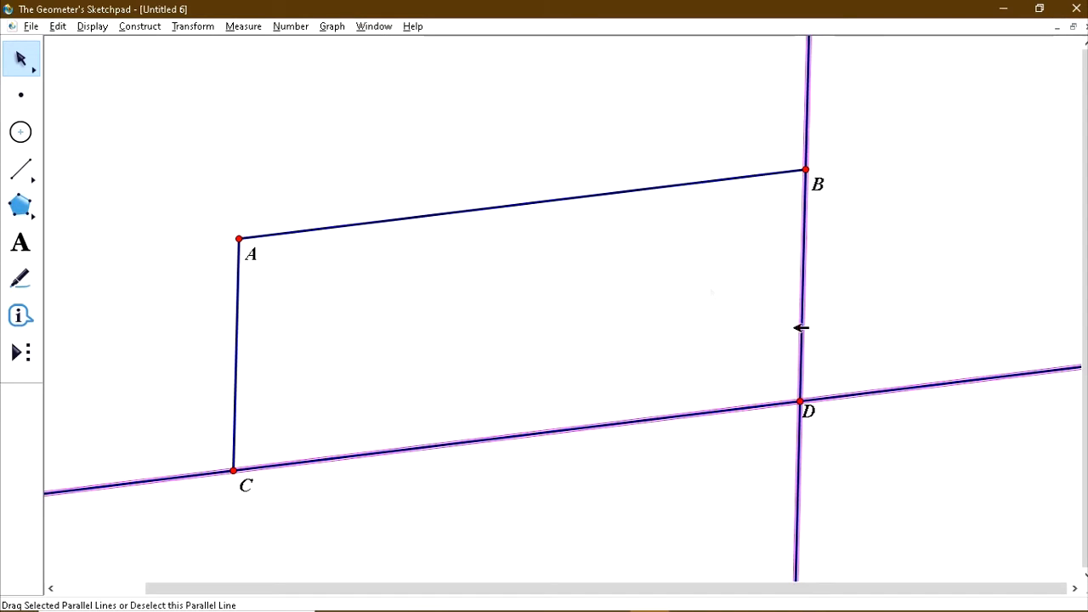
{"action": "left_click", "coordinate": [95, 27]}
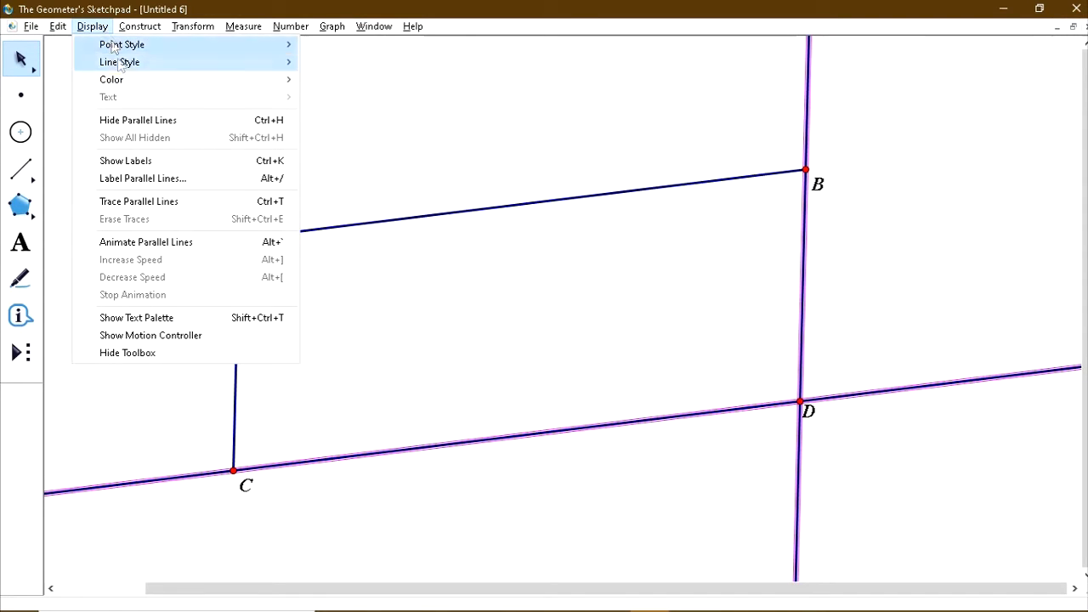
{"action": "left_click", "coordinate": [134, 119]}
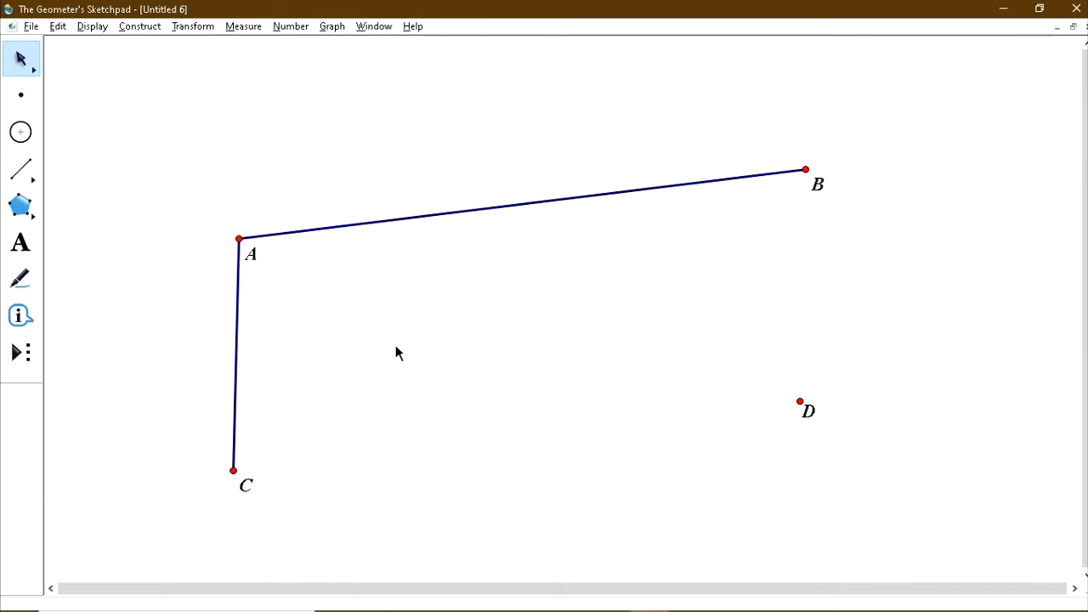
Step: Construct the segment joining points B and D
{"action": "left_click", "coordinate": [807, 170]}
{"action": "left_click", "coordinate": [802, 402]}
{"action": "left_click", "coordinate": [142, 26]}
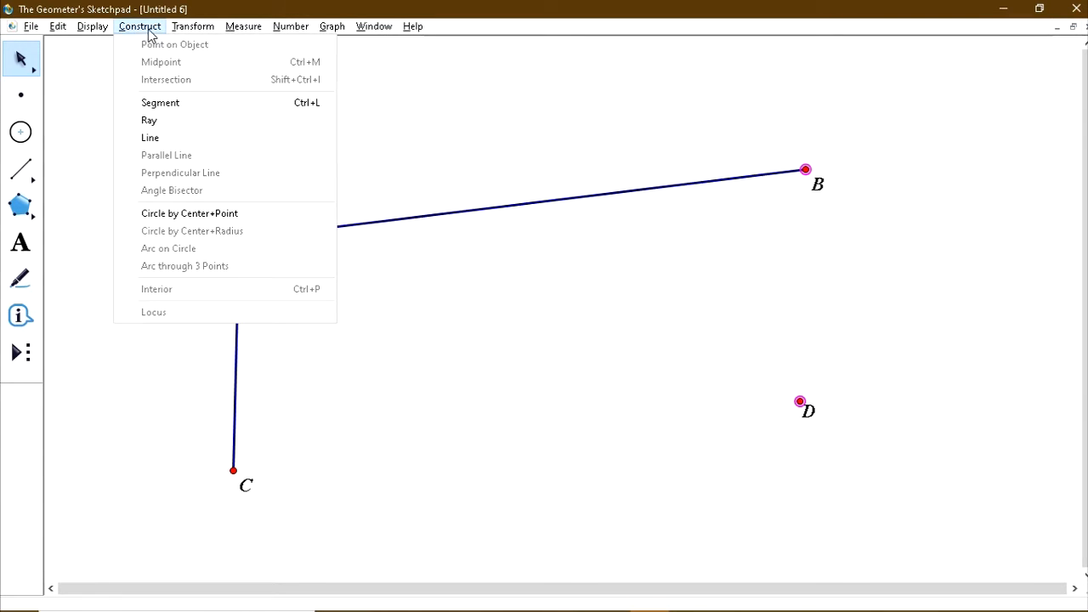
{"action": "left_click", "coordinate": [167, 102]}
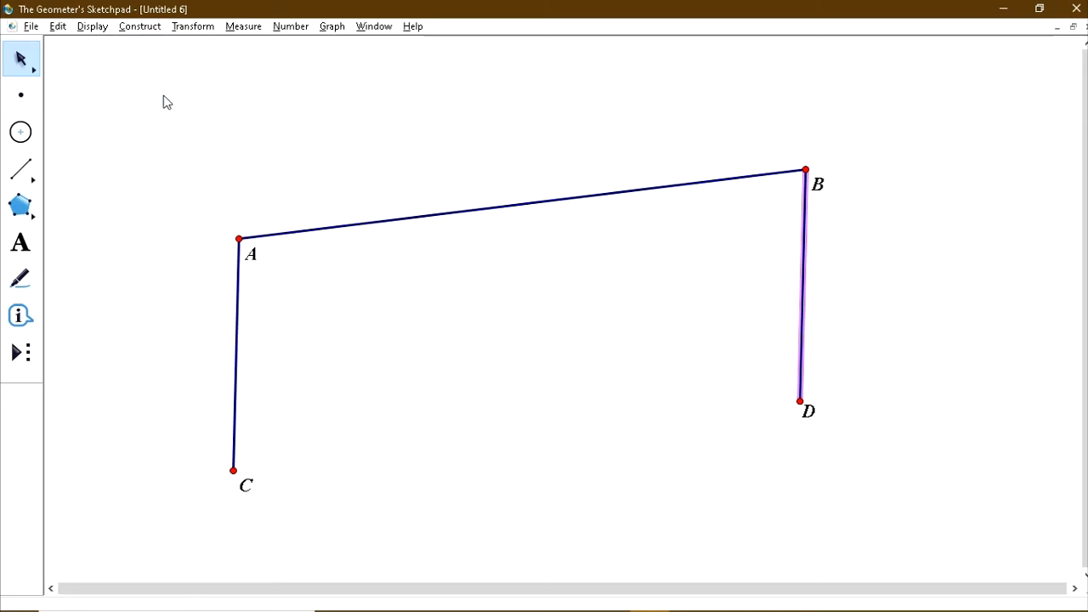
Step: Construct the segment joining points C and D to close the parallelogram
{"action": "left_click", "coordinate": [344, 418]}
{"action": "left_click", "coordinate": [234, 470]}
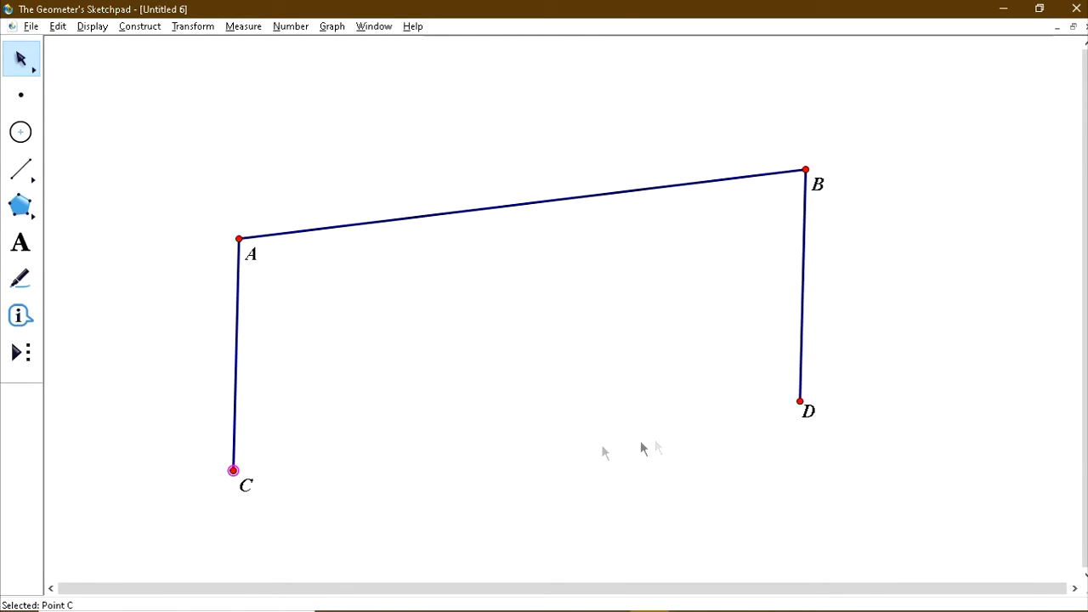
{"action": "left_click", "coordinate": [801, 401], "text": "shift"}
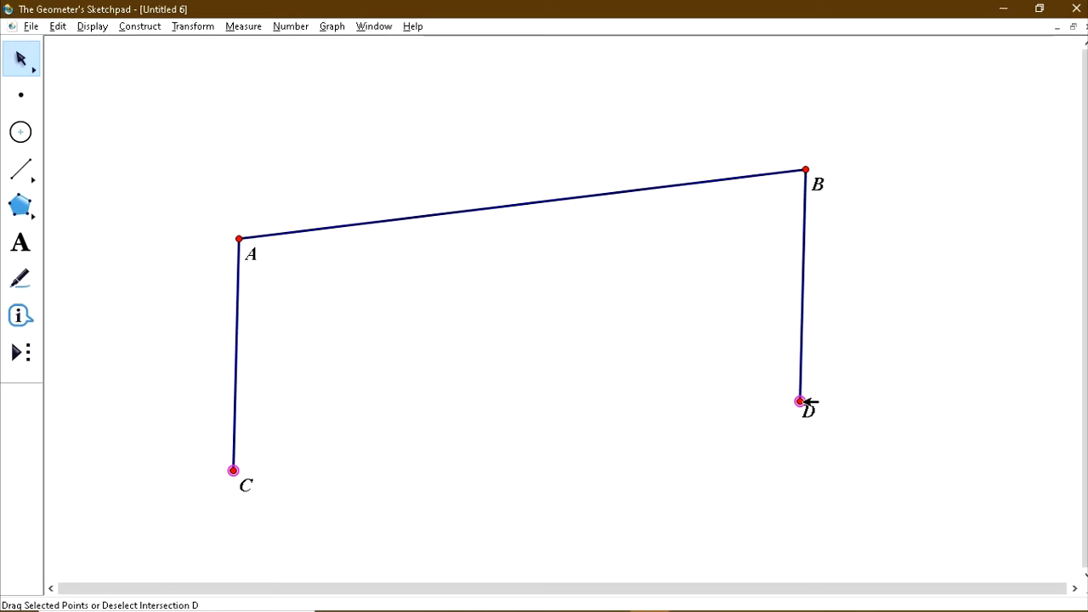
{"action": "left_click", "coordinate": [143, 26]}
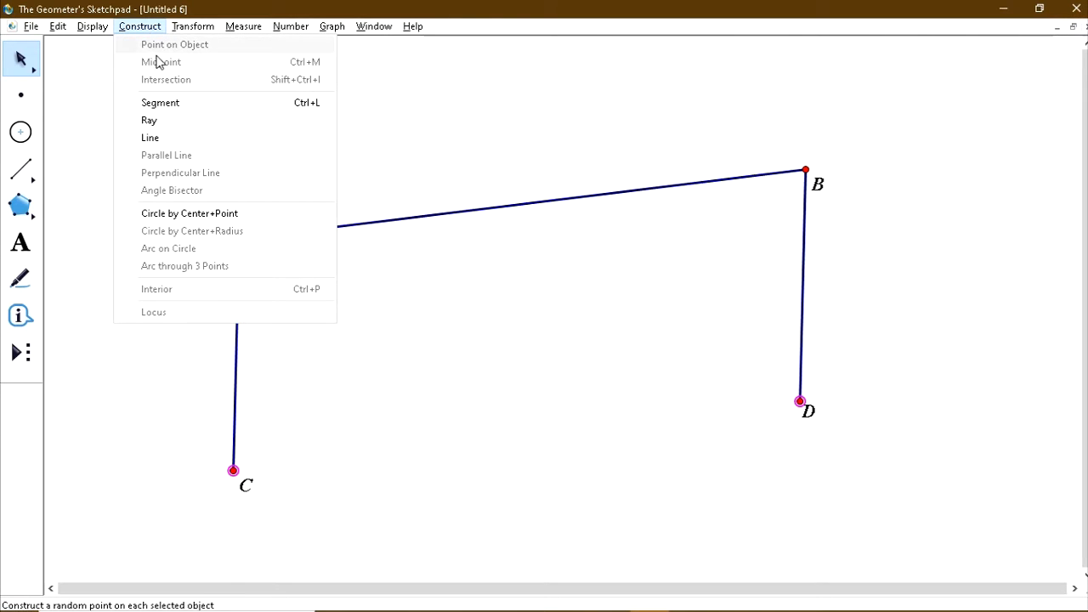
{"action": "left_click", "coordinate": [165, 103]}
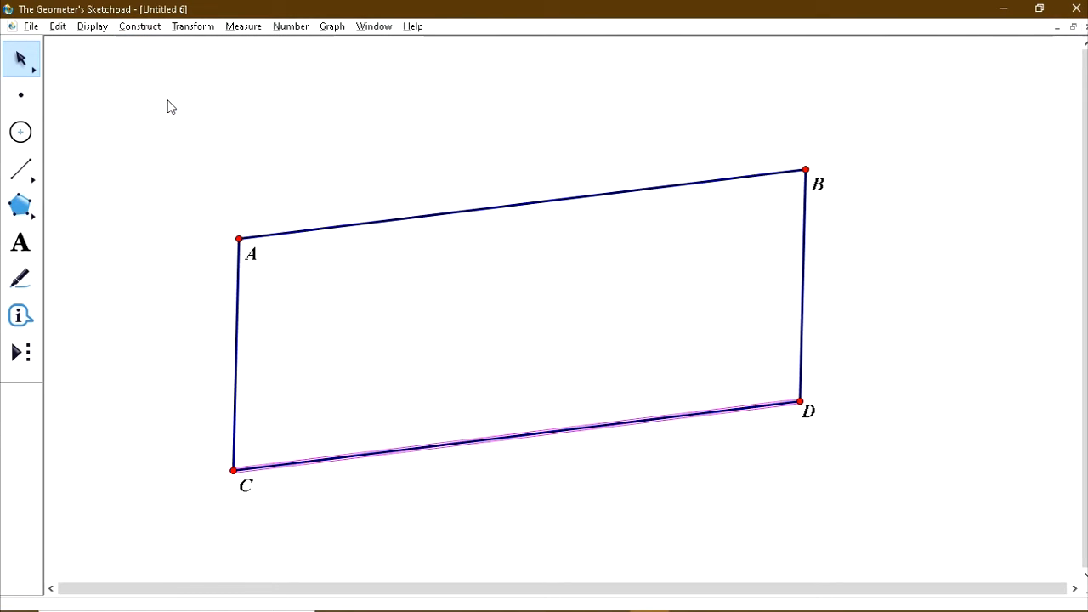
{"action": "left_click", "coordinate": [377, 364]}
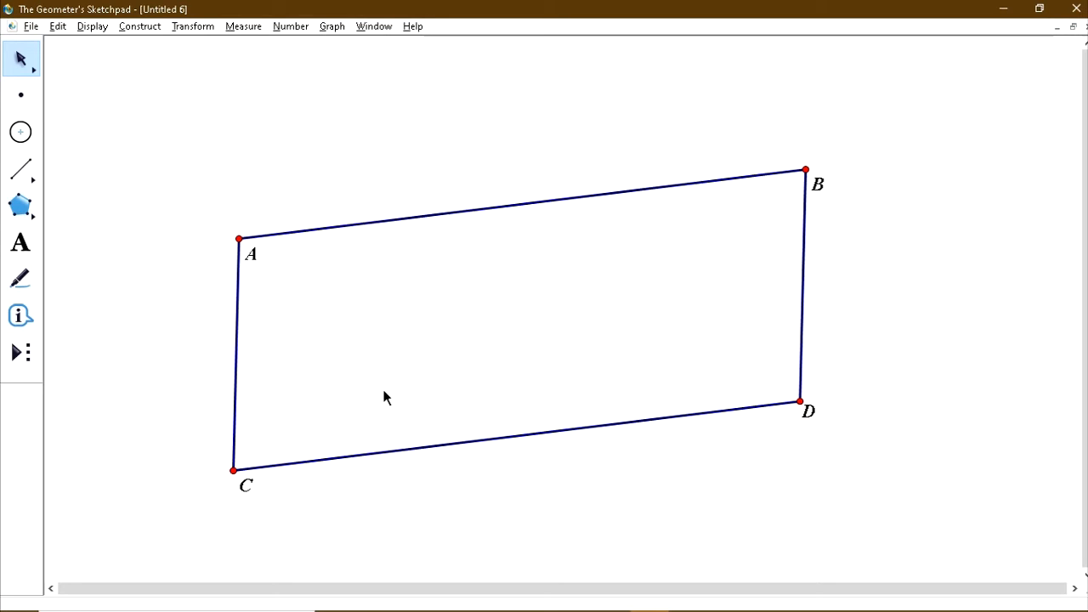
Step: Measure the lengths of the four sides CD, AC, AB and BD, adding the measurements to the sketch
{"action": "left_click", "coordinate": [377, 452]}
{"action": "left_click", "coordinate": [237, 361]}
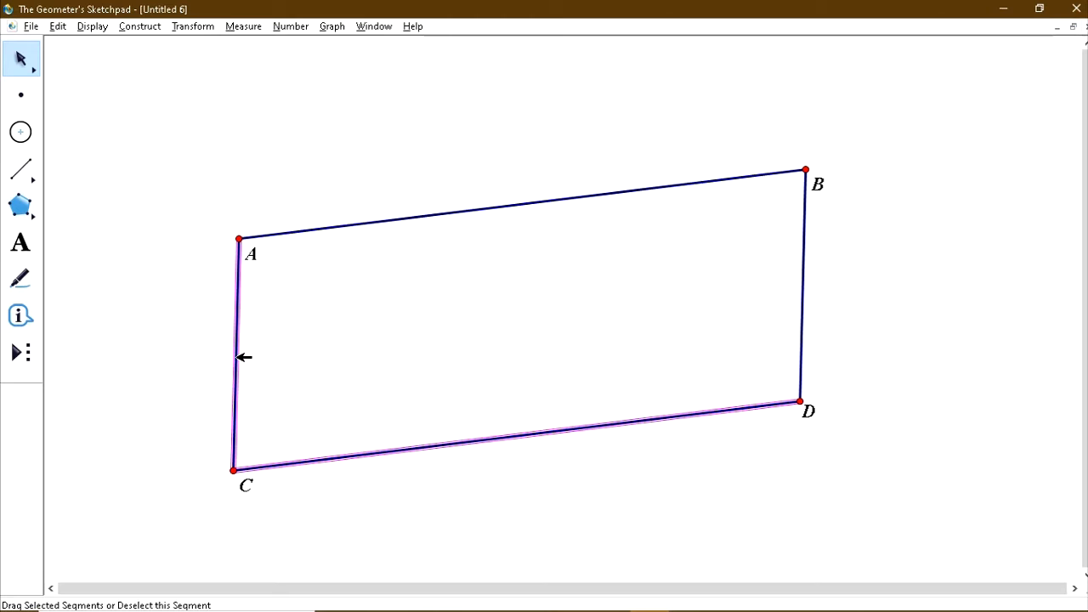
{"action": "left_click", "coordinate": [384, 222]}
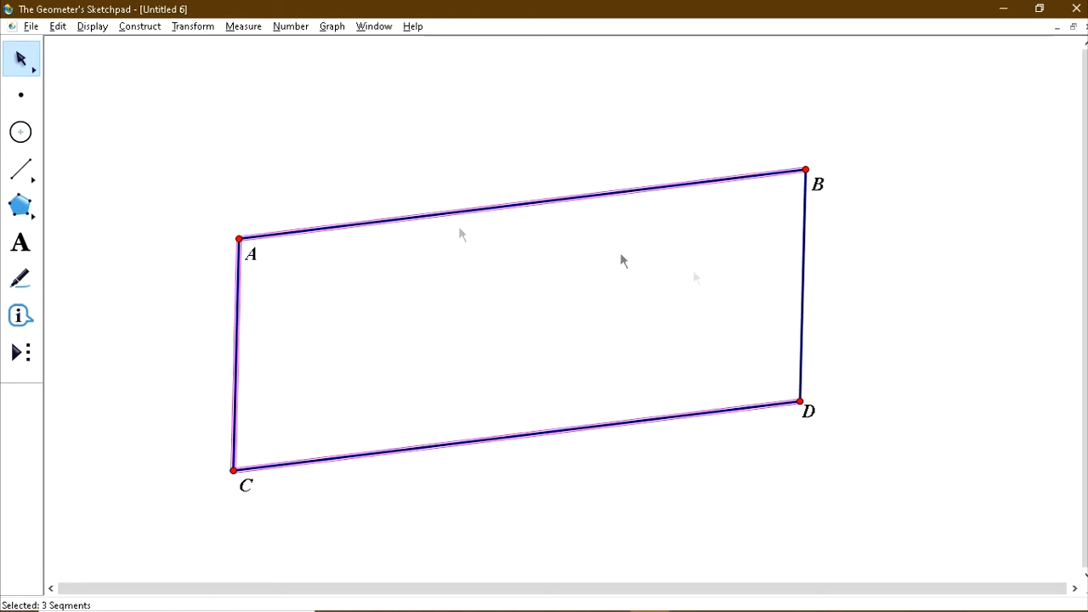
{"action": "left_click", "coordinate": [805, 309]}
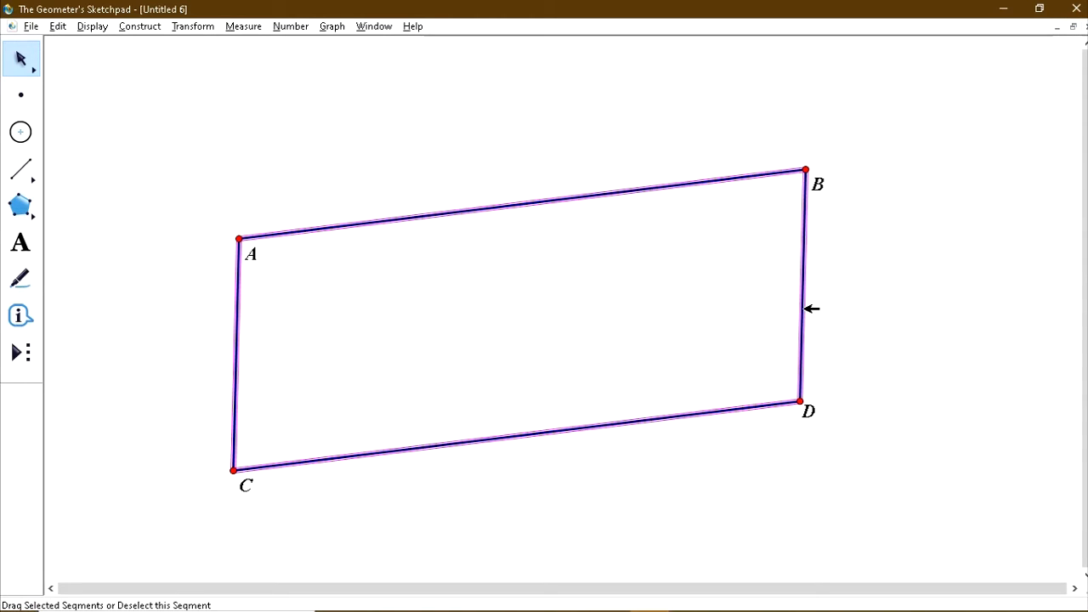
{"action": "left_click", "coordinate": [253, 31]}
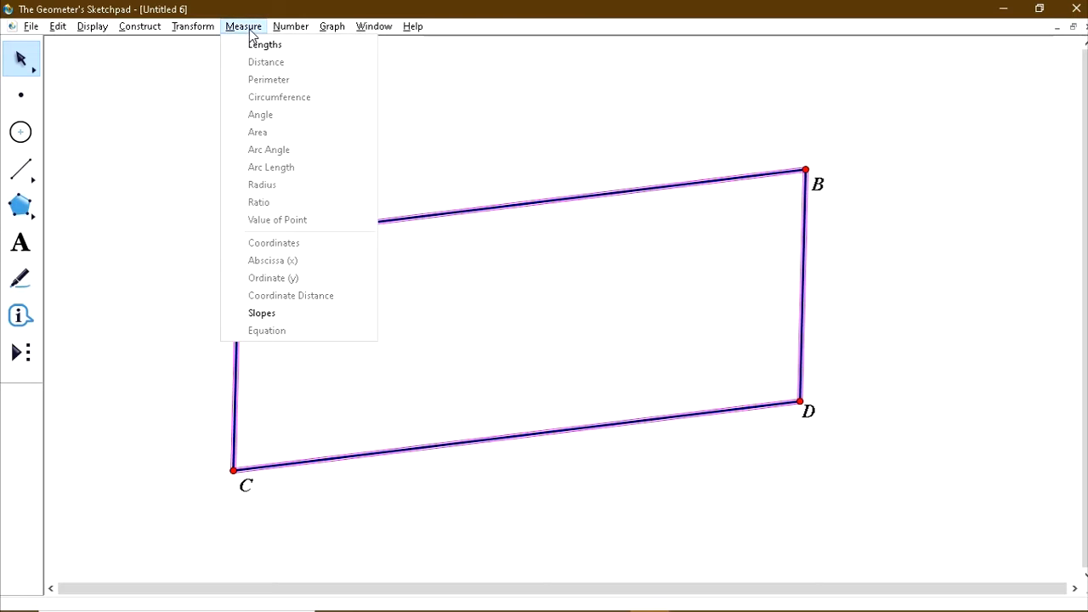
{"action": "left_click", "coordinate": [255, 42]}
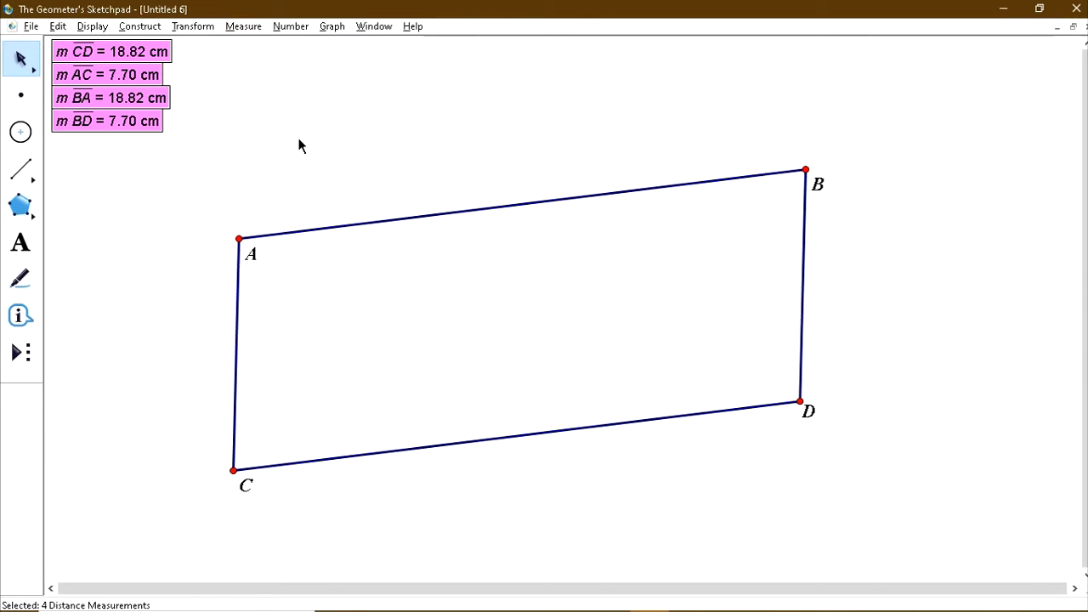
{"action": "left_click", "coordinate": [385, 322]}
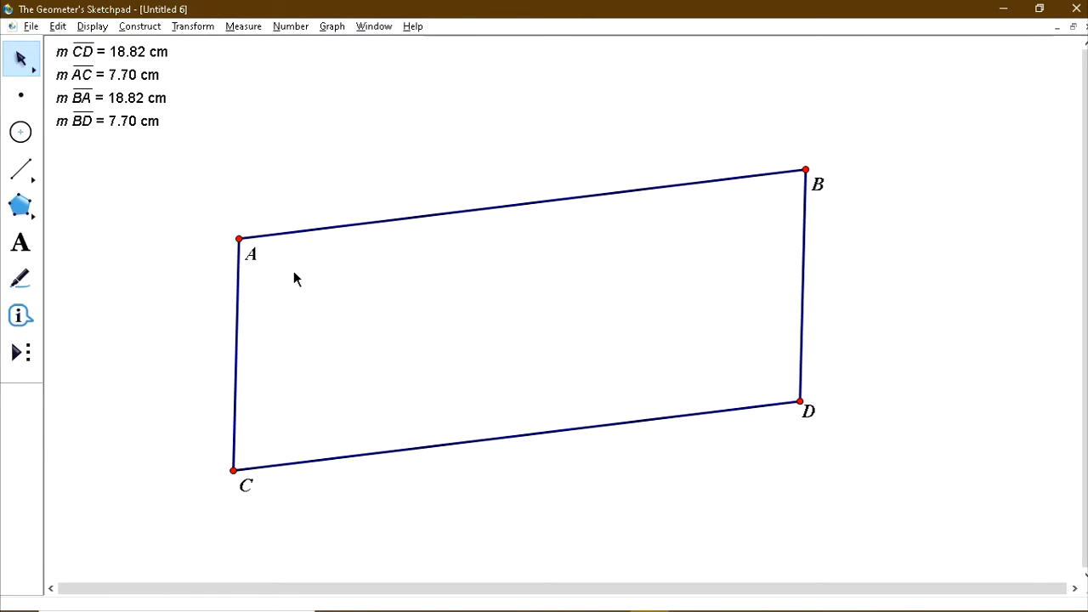
Step: Construct the diagonal segment from vertex A to vertex D
{"action": "left_click", "coordinate": [240, 239]}
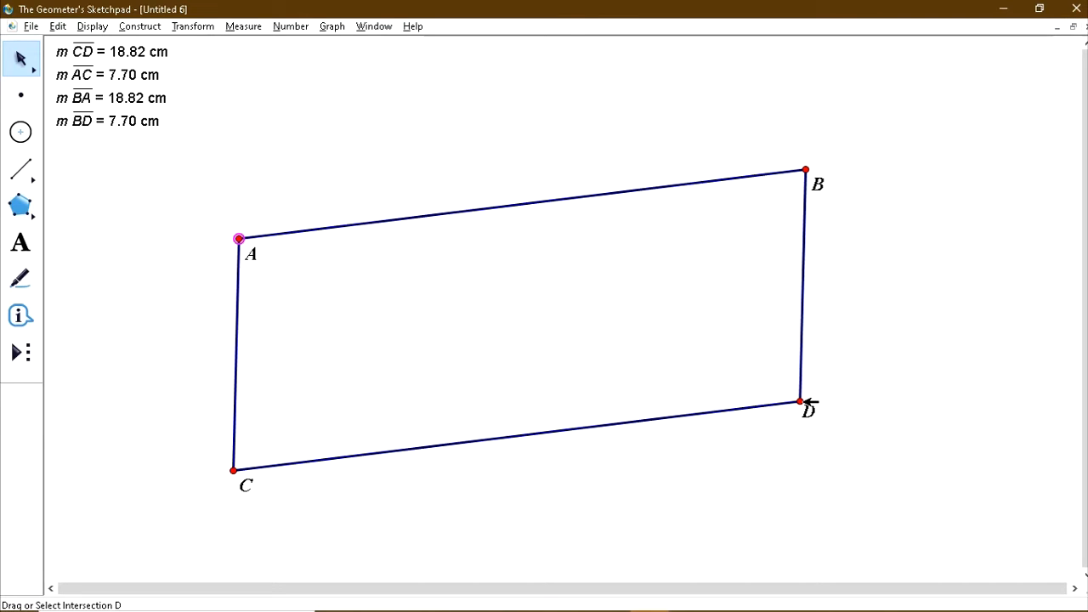
{"action": "left_click", "coordinate": [800, 402]}
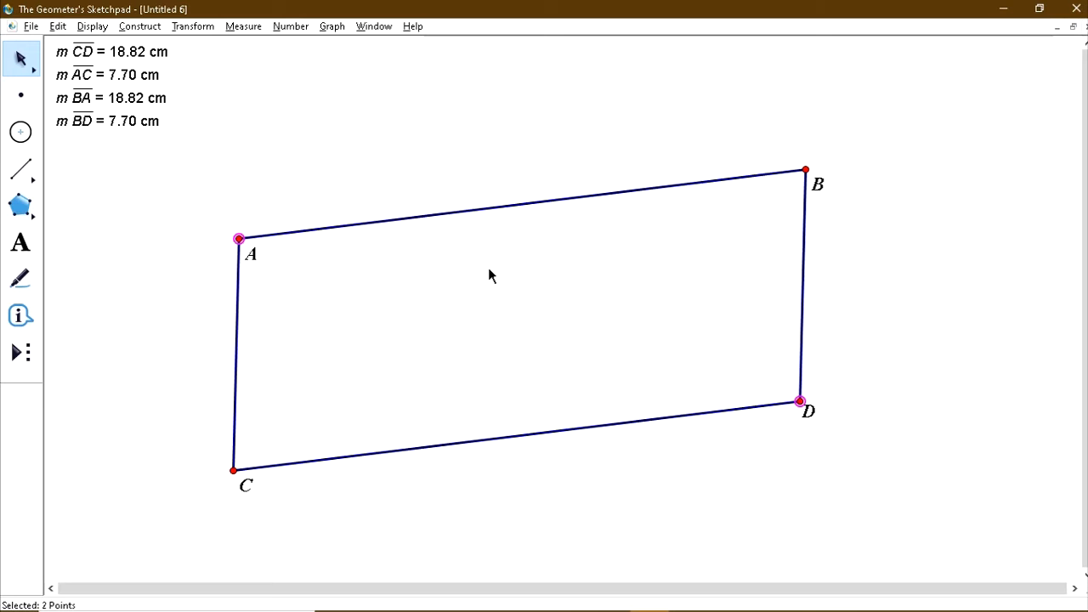
{"action": "left_click", "coordinate": [143, 27]}
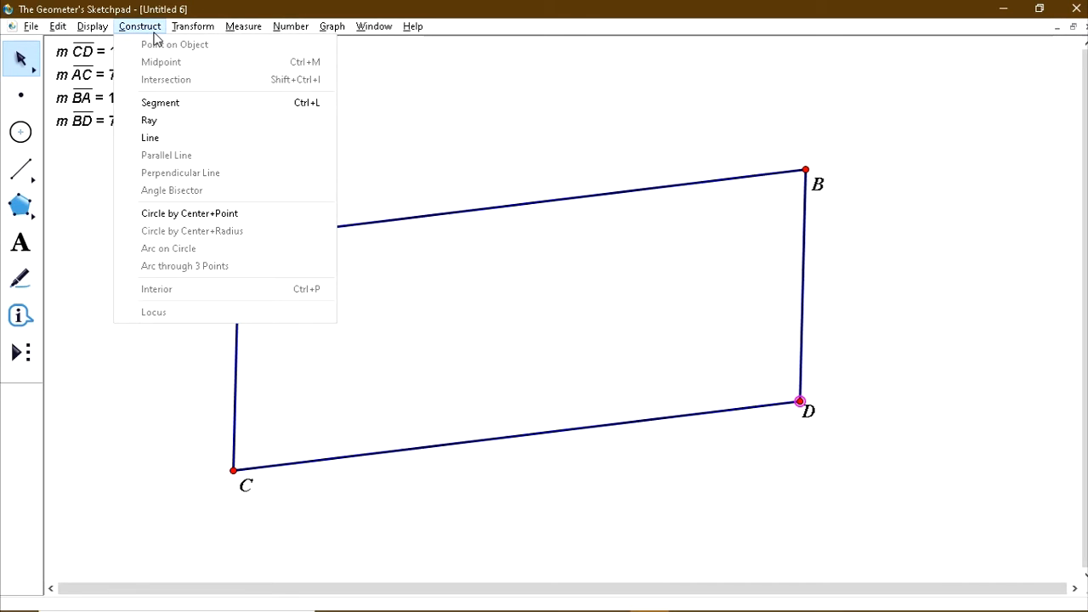
{"action": "left_click", "coordinate": [170, 103]}
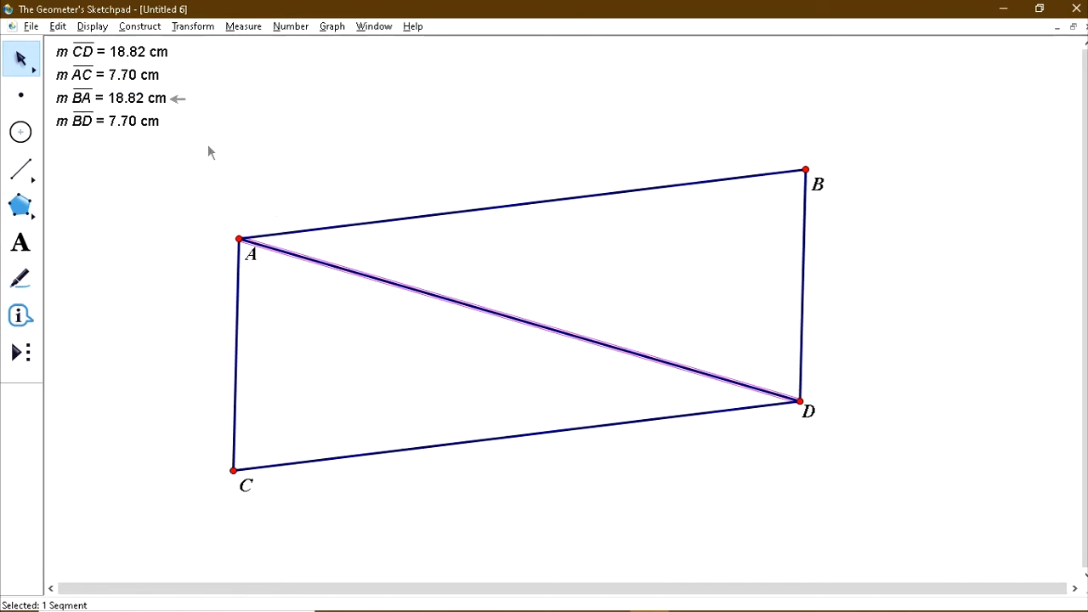
{"action": "left_click", "coordinate": [347, 352]}
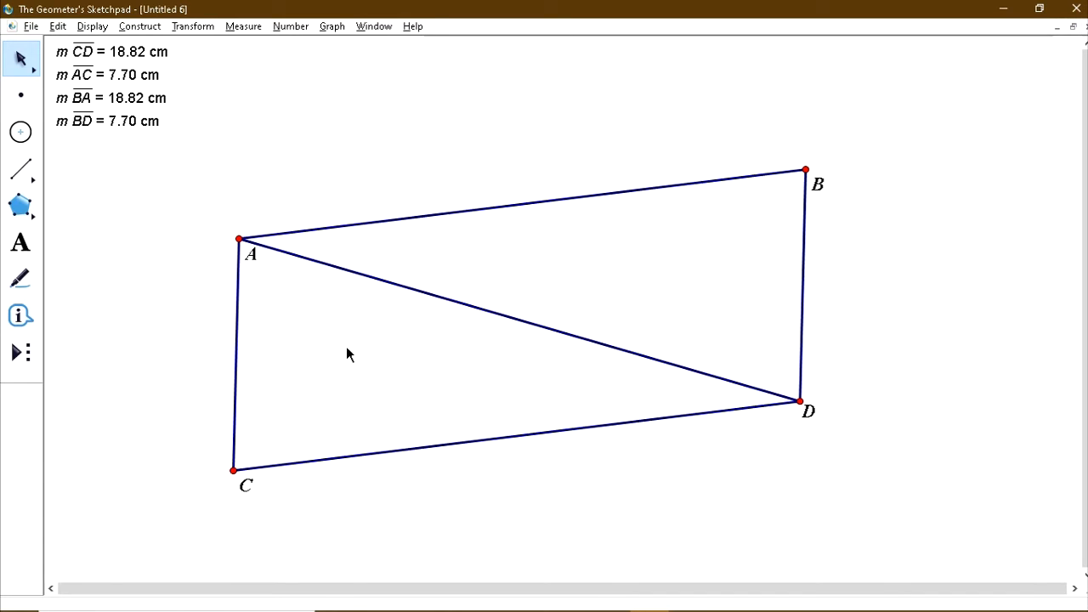
Step: Construct the diagonal segment from vertex C to vertex B
{"action": "left_click", "coordinate": [236, 471]}
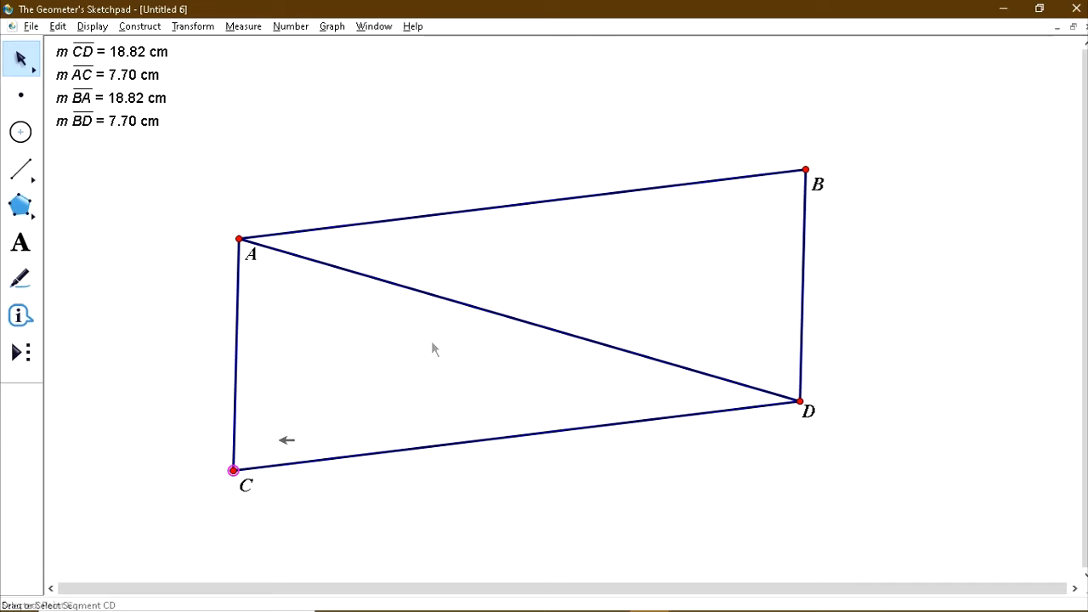
{"action": "left_click", "coordinate": [805, 169]}
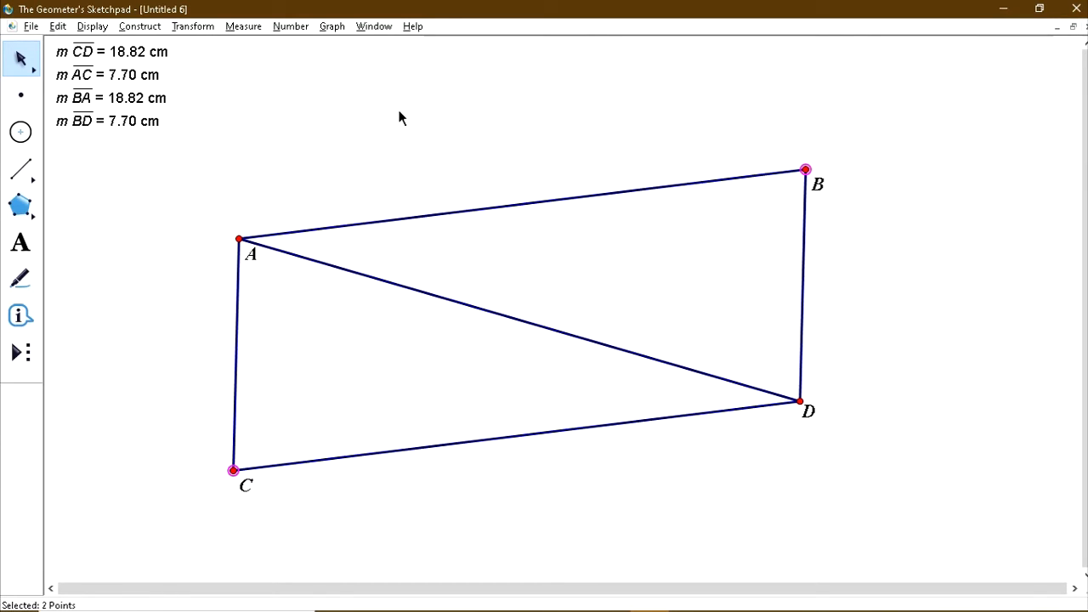
{"action": "left_click", "coordinate": [146, 31]}
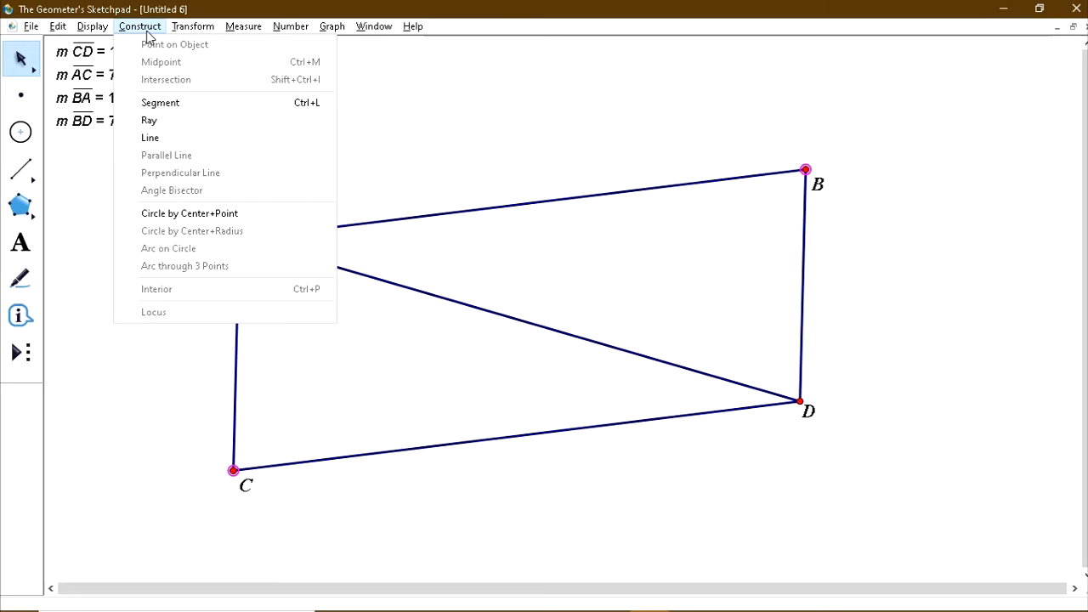
{"action": "left_click", "coordinate": [180, 103]}
{"action": "left_click", "coordinate": [703, 309]}
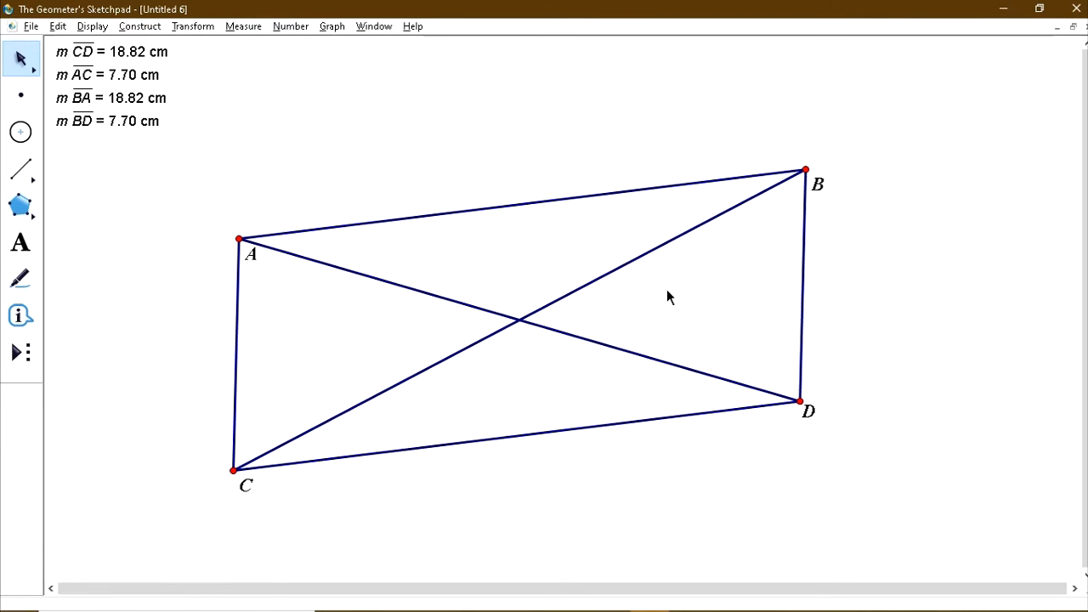
Step: Measure the lengths of the diagonals CB and AD, adding both measurements to the sketch
{"action": "left_click", "coordinate": [626, 269]}
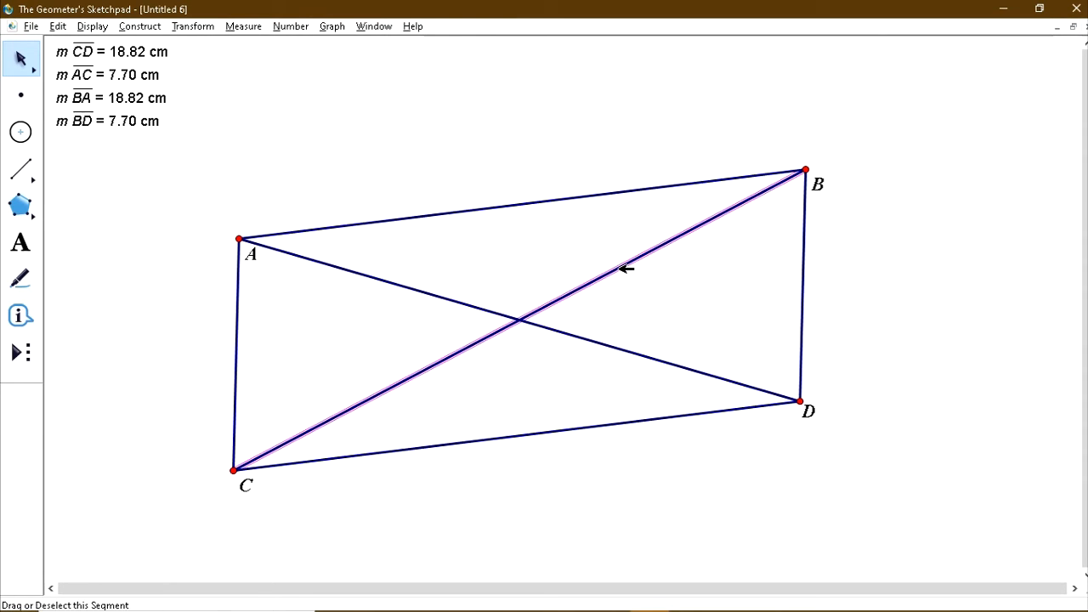
{"action": "left_click", "coordinate": [461, 300]}
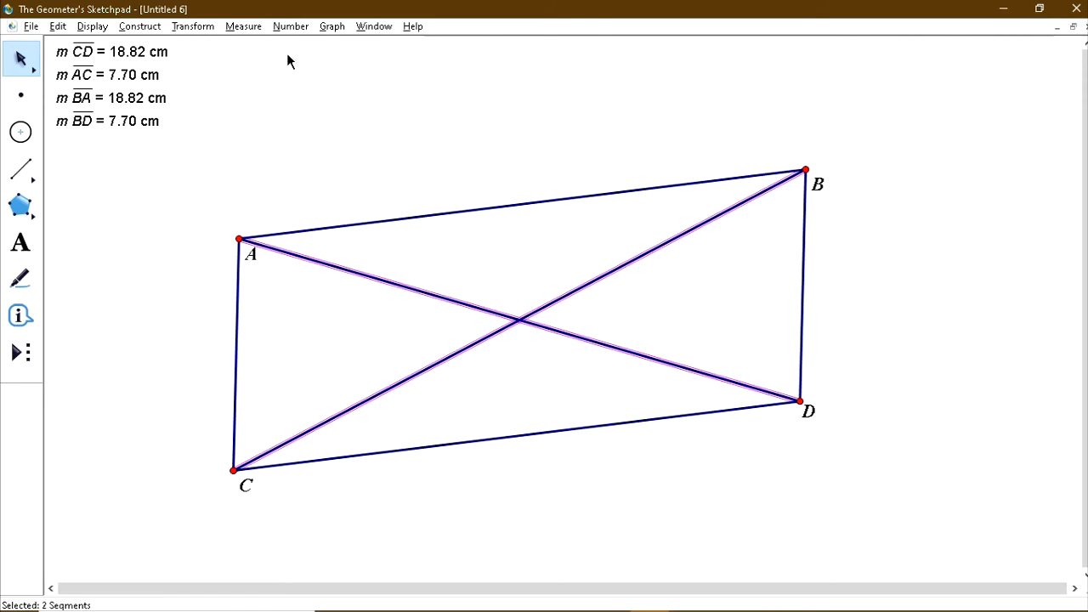
{"action": "left_click", "coordinate": [243, 26]}
{"action": "left_click", "coordinate": [255, 41]}
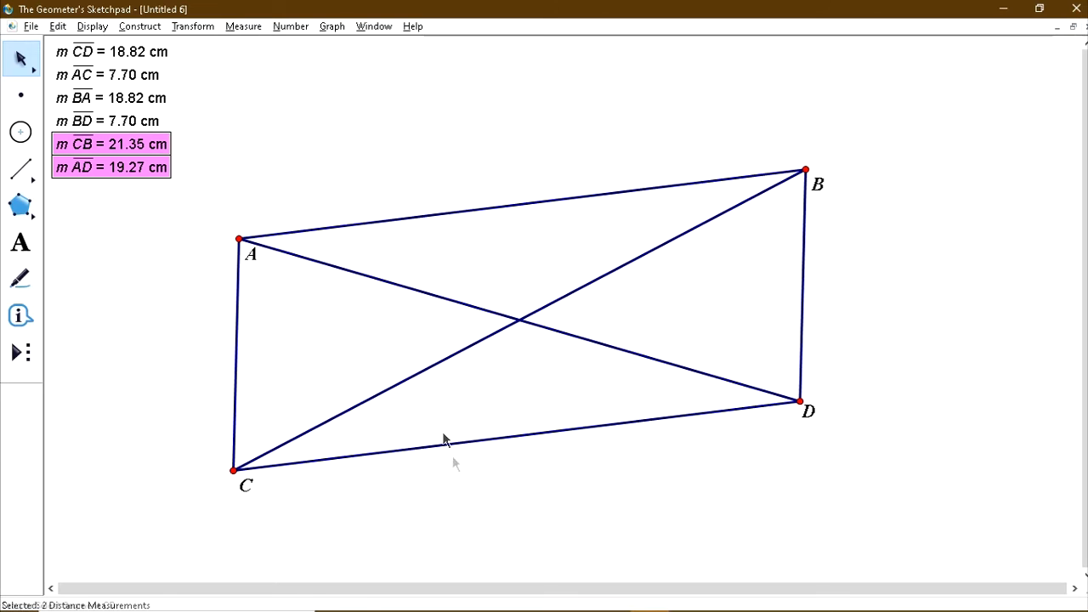
{"action": "left_click", "coordinate": [473, 512]}
Step: Construct the intersection point of the diagonals AD and CB, and show its label
{"action": "left_click", "coordinate": [654, 359]}
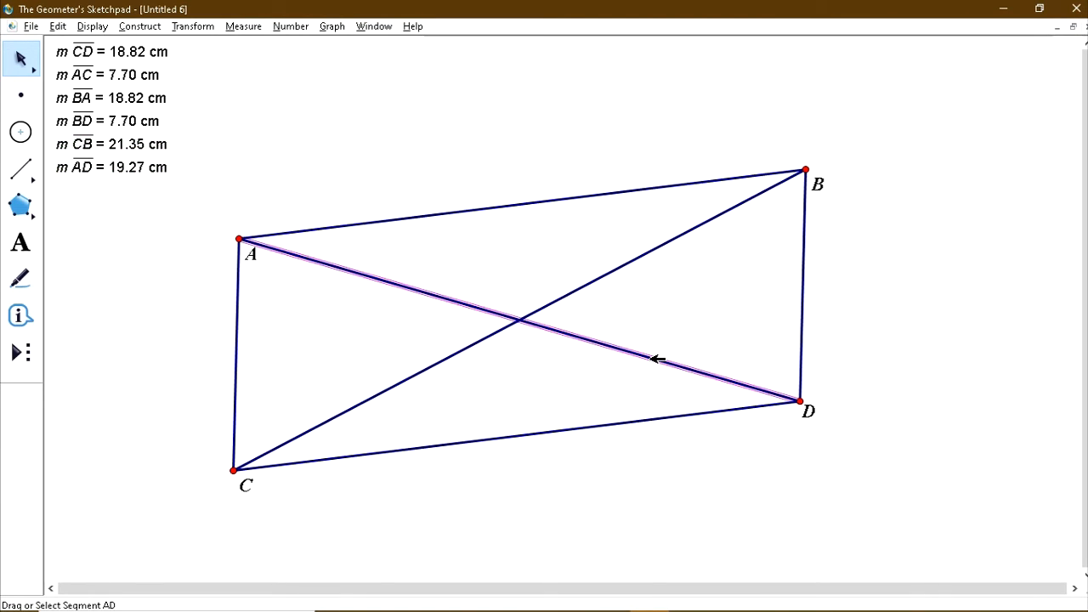
{"action": "left_click", "coordinate": [594, 282]}
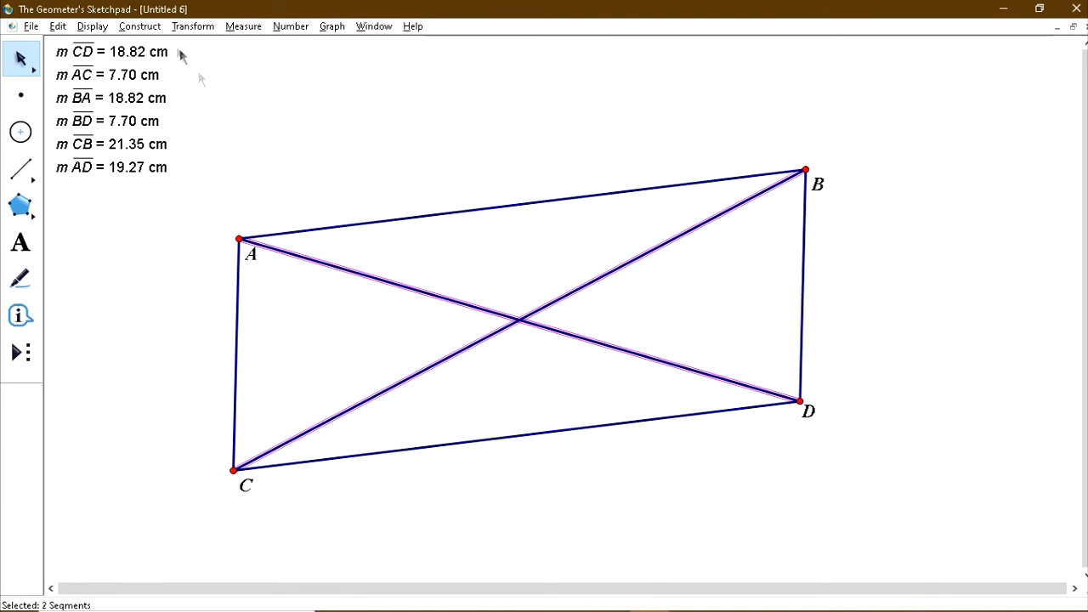
{"action": "left_click", "coordinate": [139, 26]}
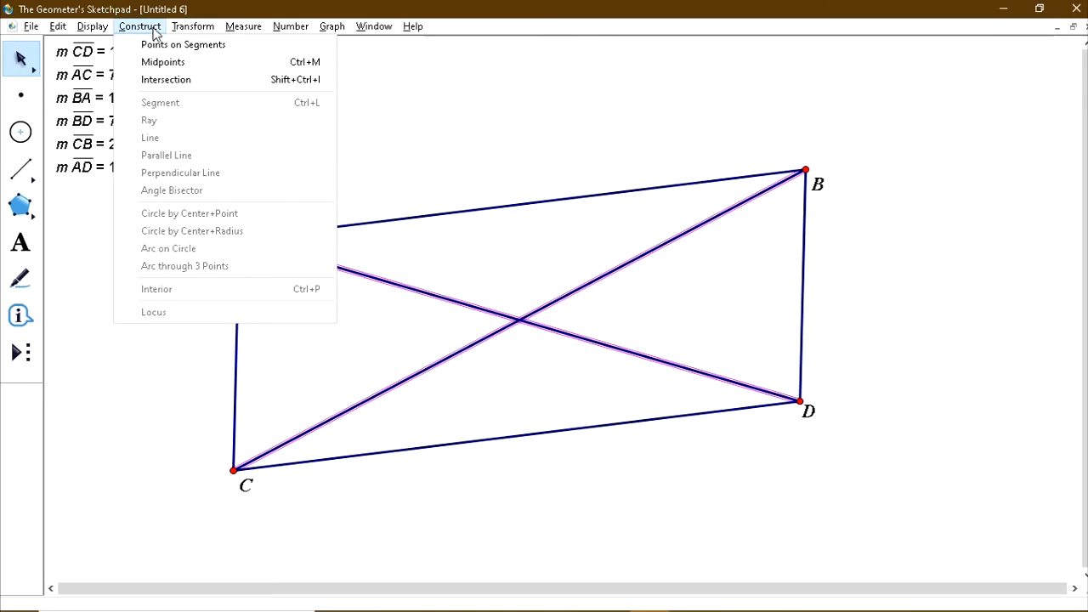
{"action": "left_click", "coordinate": [179, 79]}
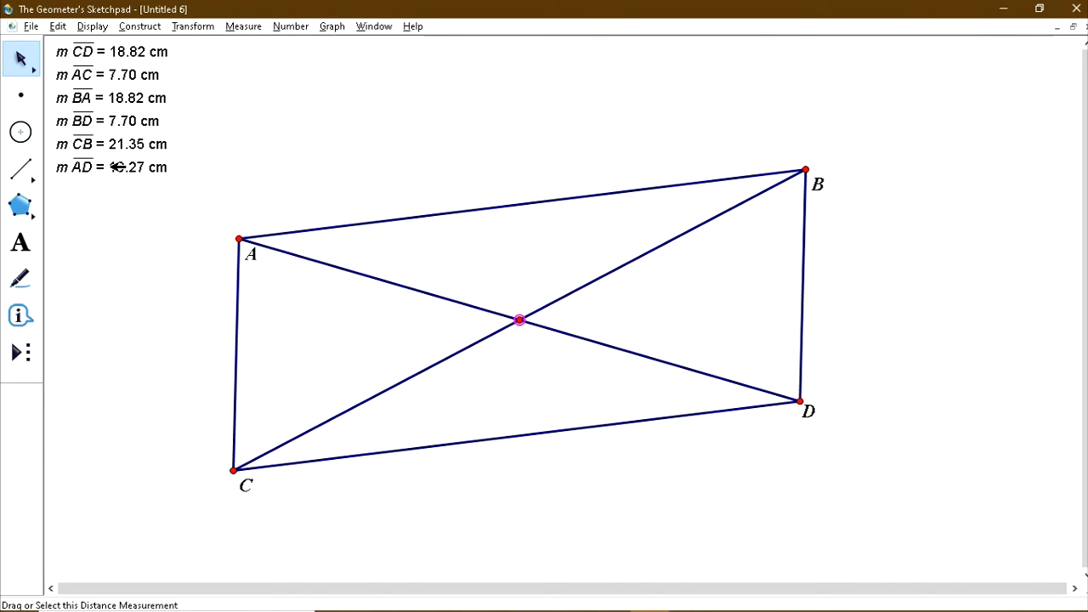
{"action": "left_click", "coordinate": [21, 253]}
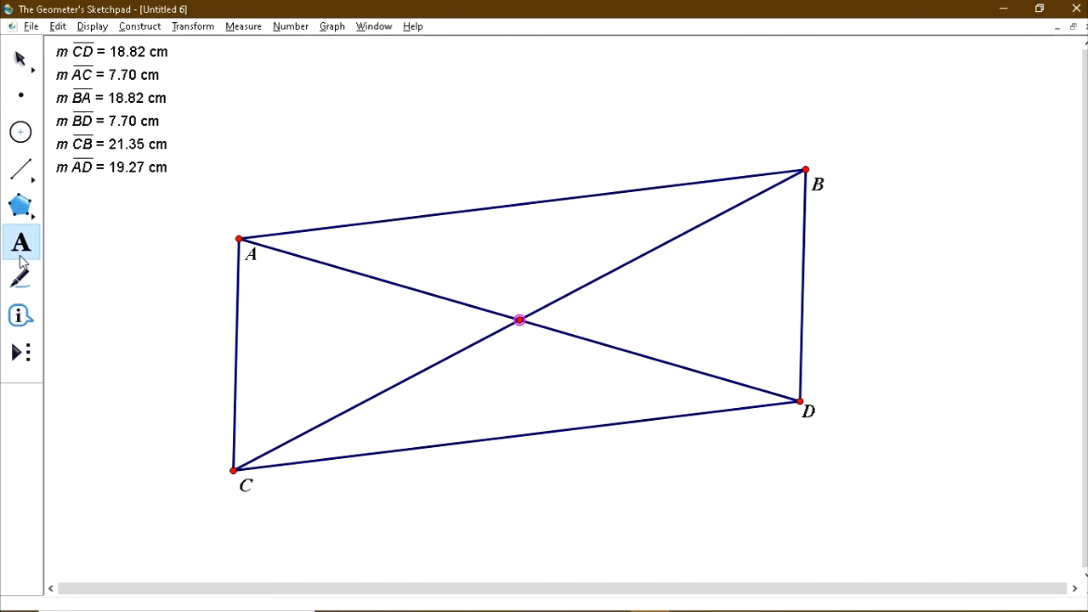
{"action": "left_click", "coordinate": [519, 321]}
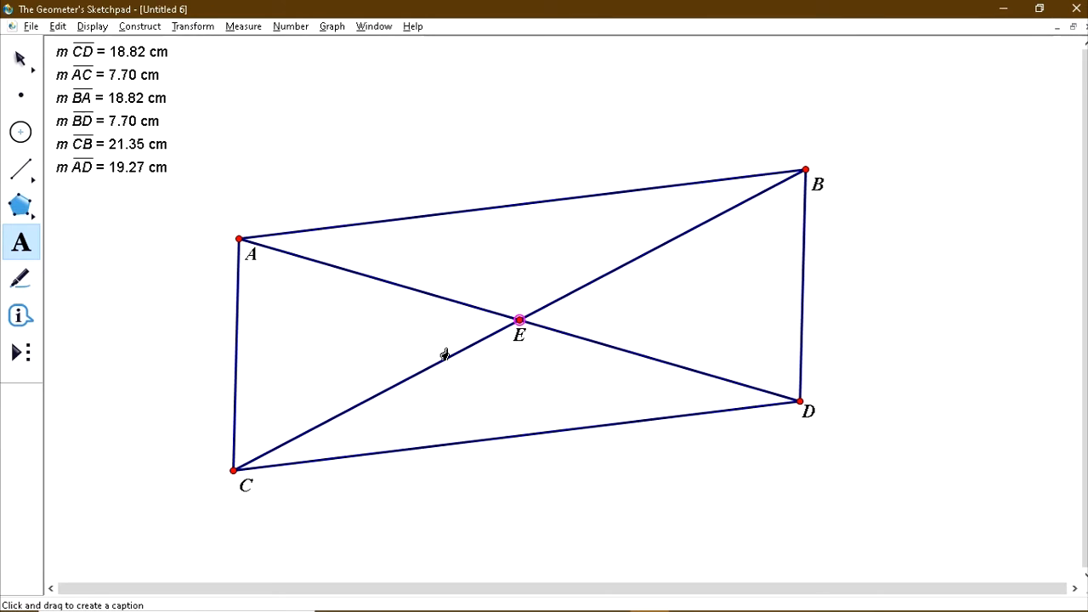
{"action": "left_click", "coordinate": [21, 59]}
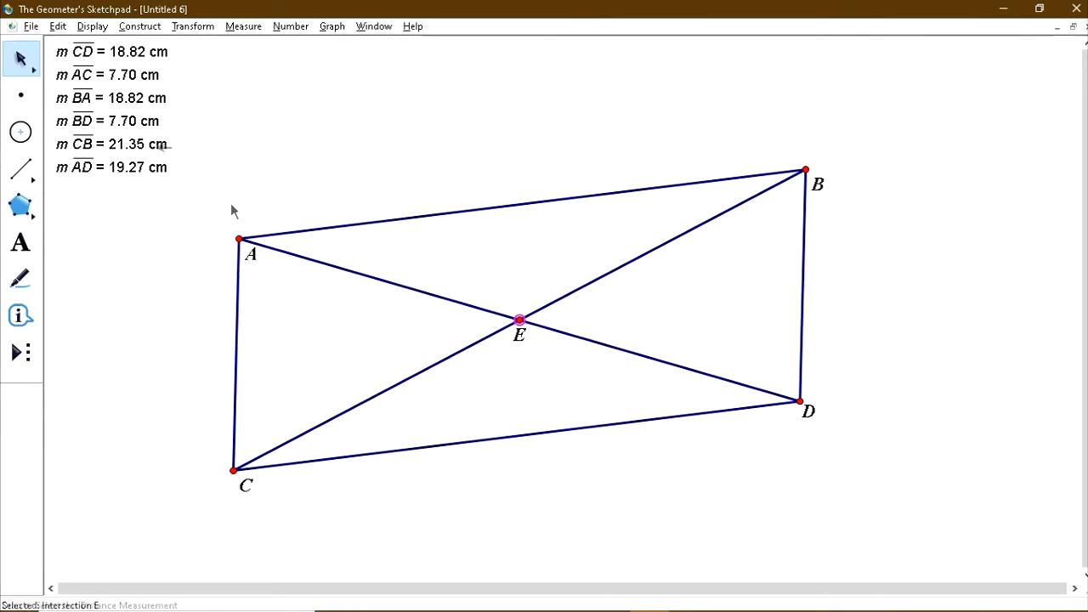
Step: Construct the segment joining vertex A and the diagonals' intersection point E
{"action": "left_click", "coordinate": [241, 238]}
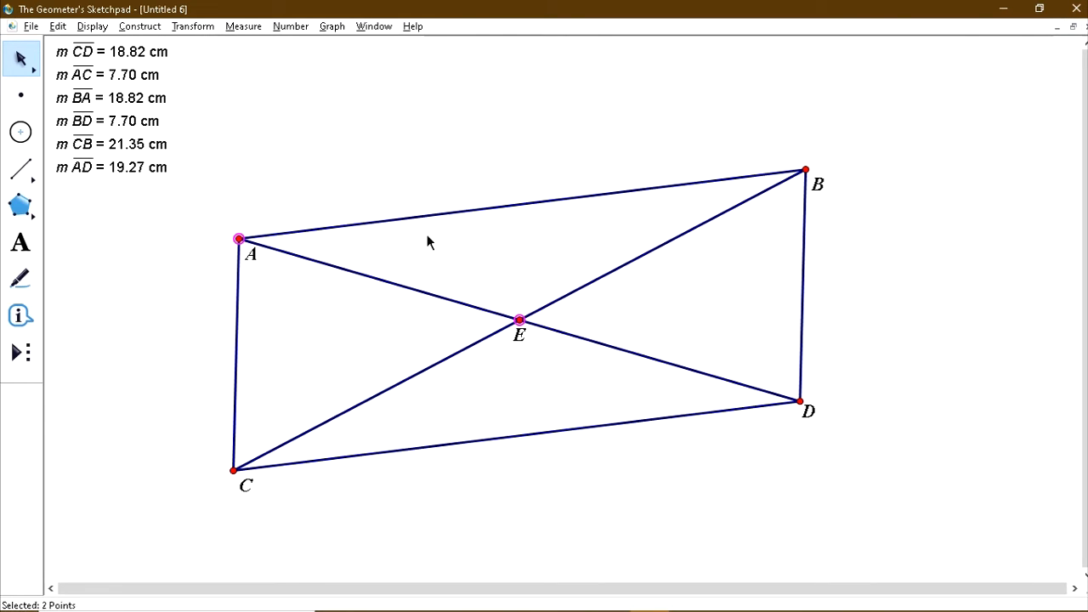
{"action": "left_click", "coordinate": [141, 26]}
{"action": "left_click", "coordinate": [172, 101]}
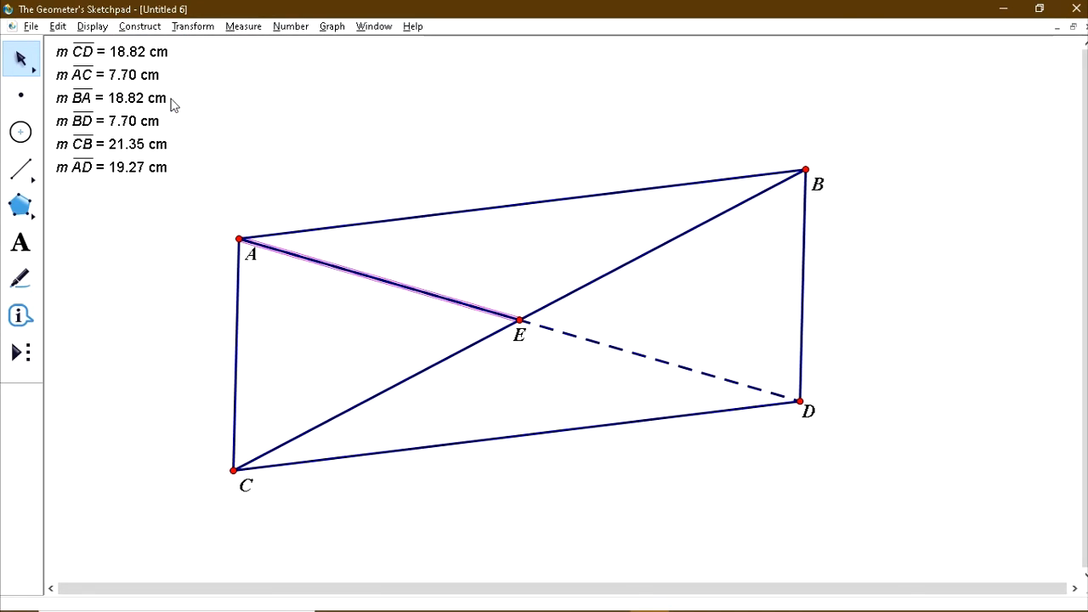
{"action": "left_click", "coordinate": [483, 277]}
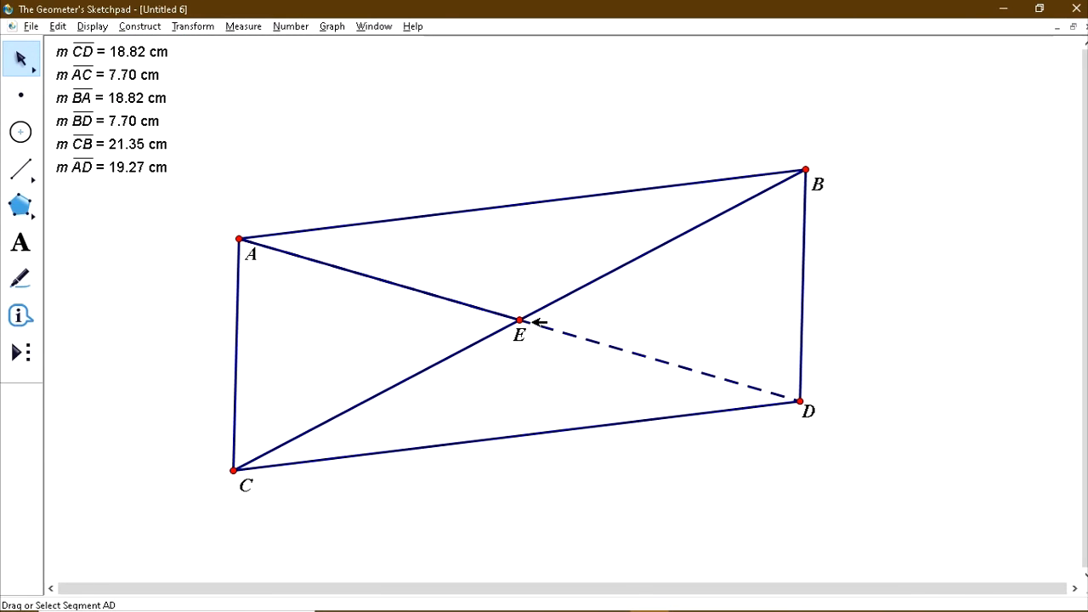
Step: Construct the segment joining the diagonals' intersection point E and vertex D
{"action": "left_click", "coordinate": [519, 320]}
{"action": "left_click", "coordinate": [801, 401]}
{"action": "left_click", "coordinate": [138, 26]}
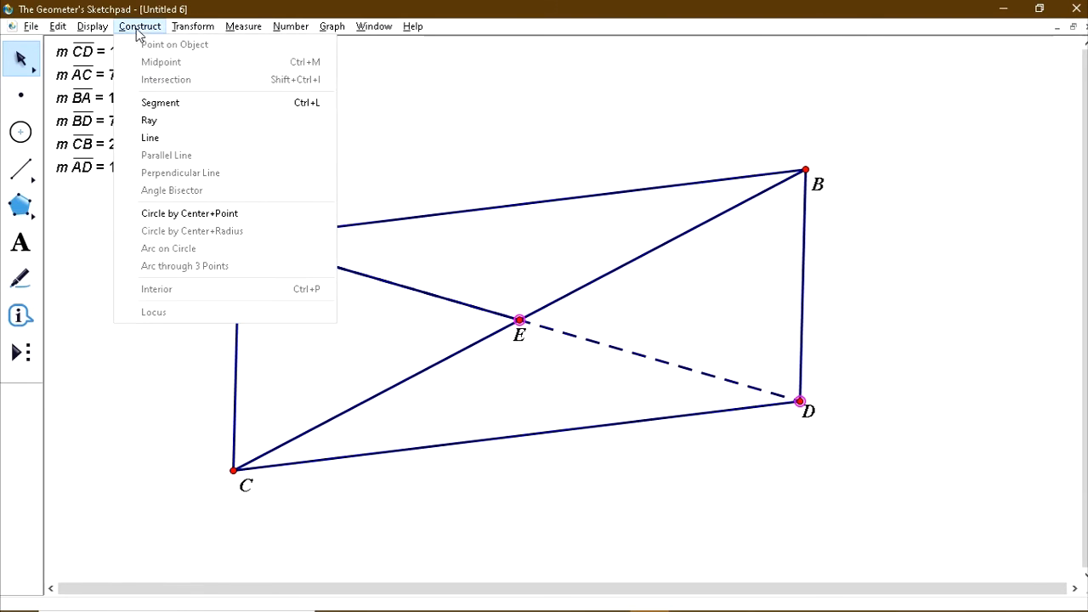
{"action": "left_click", "coordinate": [151, 102]}
{"action": "left_click", "coordinate": [688, 301]}
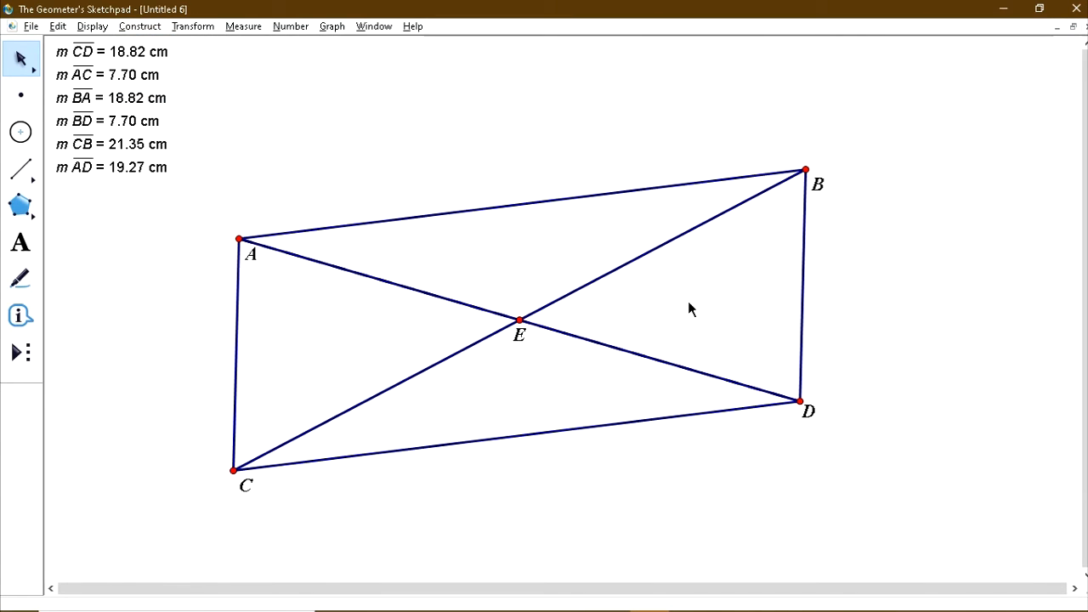
Step: Construct the segment joining the diagonals' intersection point E and vertex B
{"action": "left_click", "coordinate": [806, 170]}
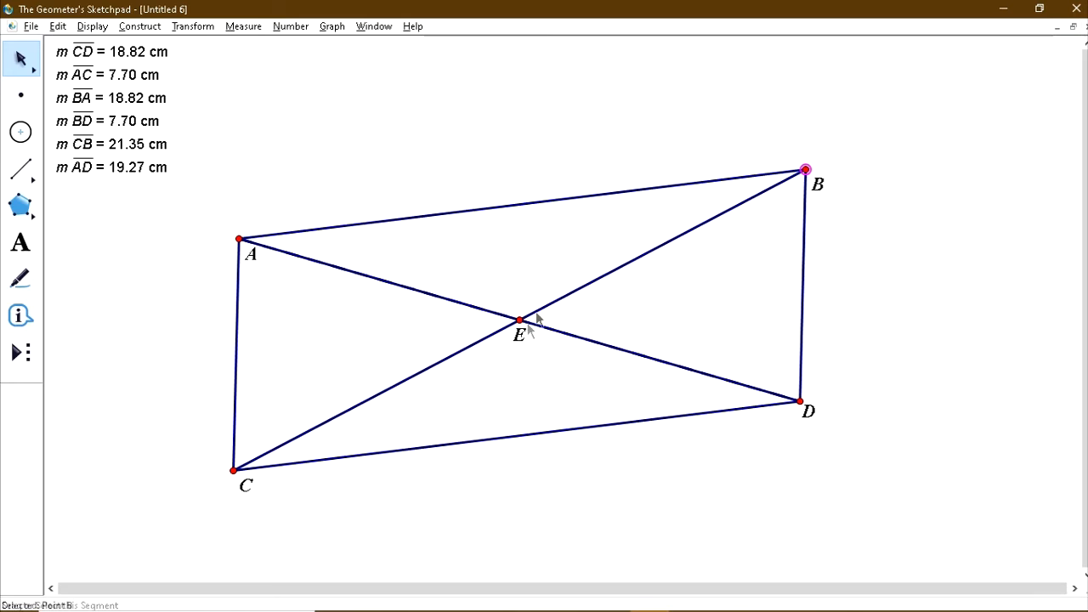
{"action": "left_click", "coordinate": [142, 27]}
{"action": "left_click", "coordinate": [172, 102]}
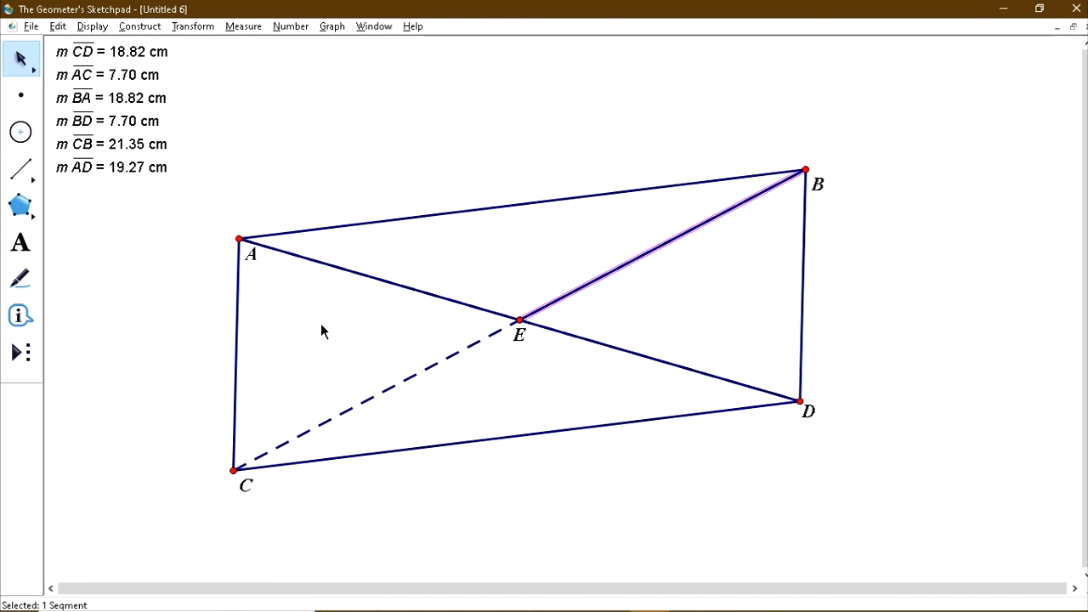
Step: Construct the segment joining vertex C and the diagonals' intersection point E, leaving nothing selected
{"action": "left_click", "coordinate": [353, 435]}
{"action": "left_click", "coordinate": [235, 469]}
{"action": "left_click", "coordinate": [521, 319]}
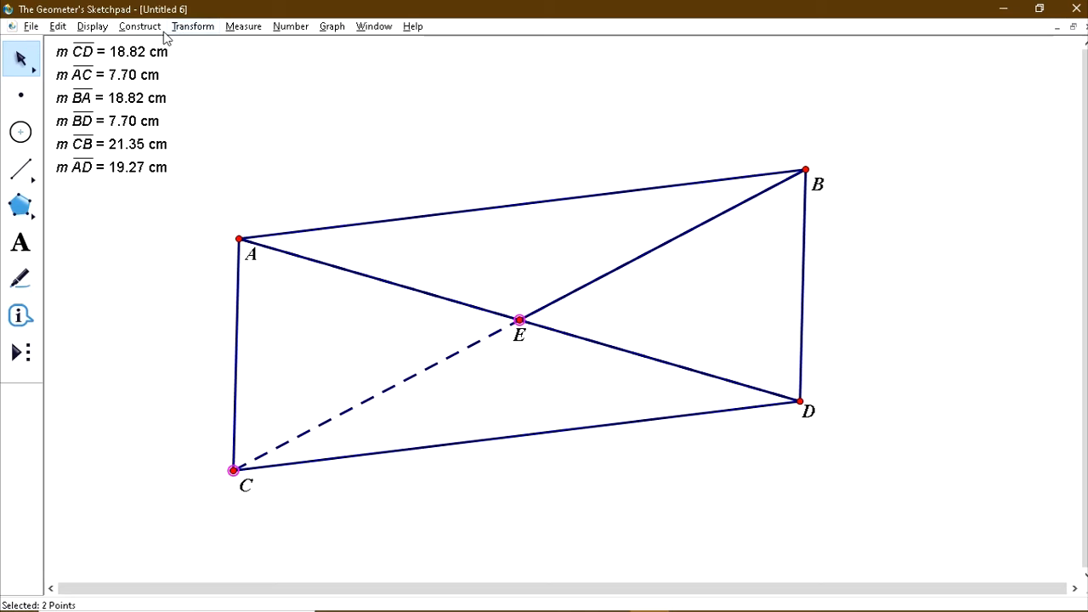
{"action": "left_click", "coordinate": [141, 26]}
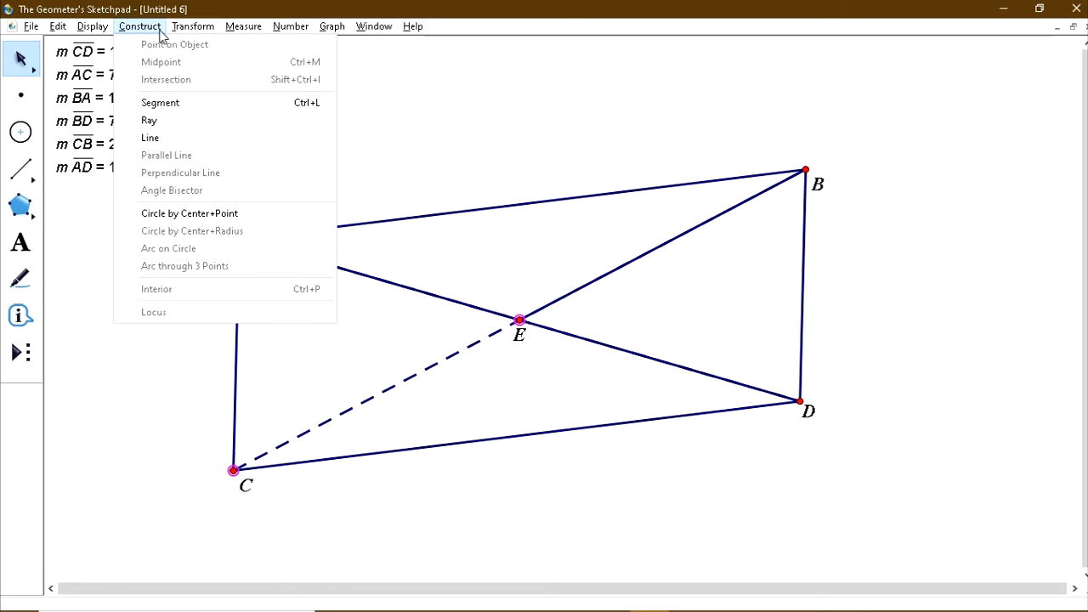
{"action": "left_click", "coordinate": [181, 102]}
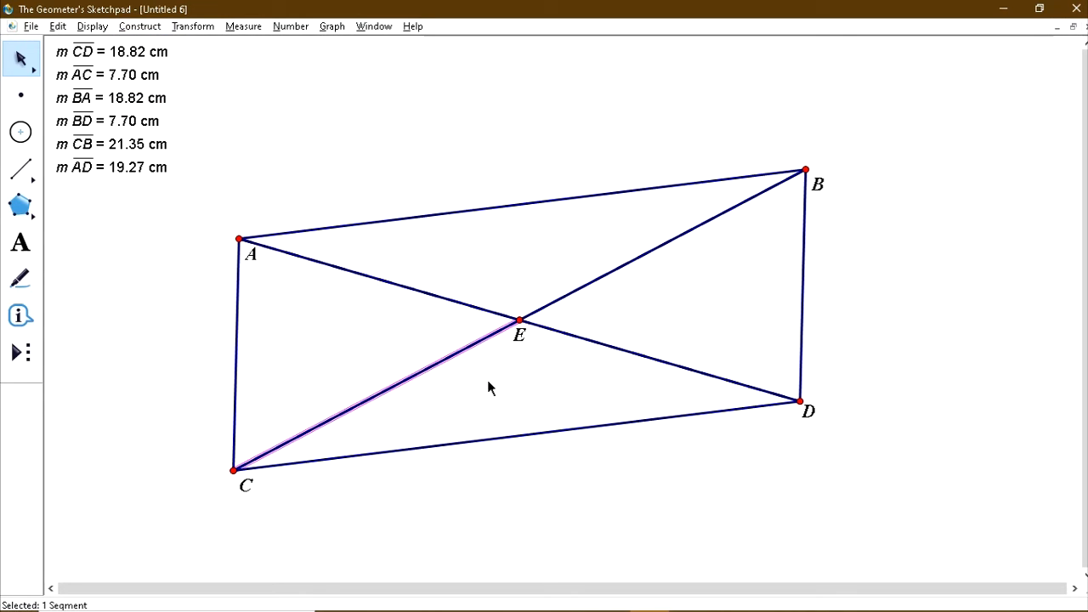
{"action": "left_click", "coordinate": [551, 488]}
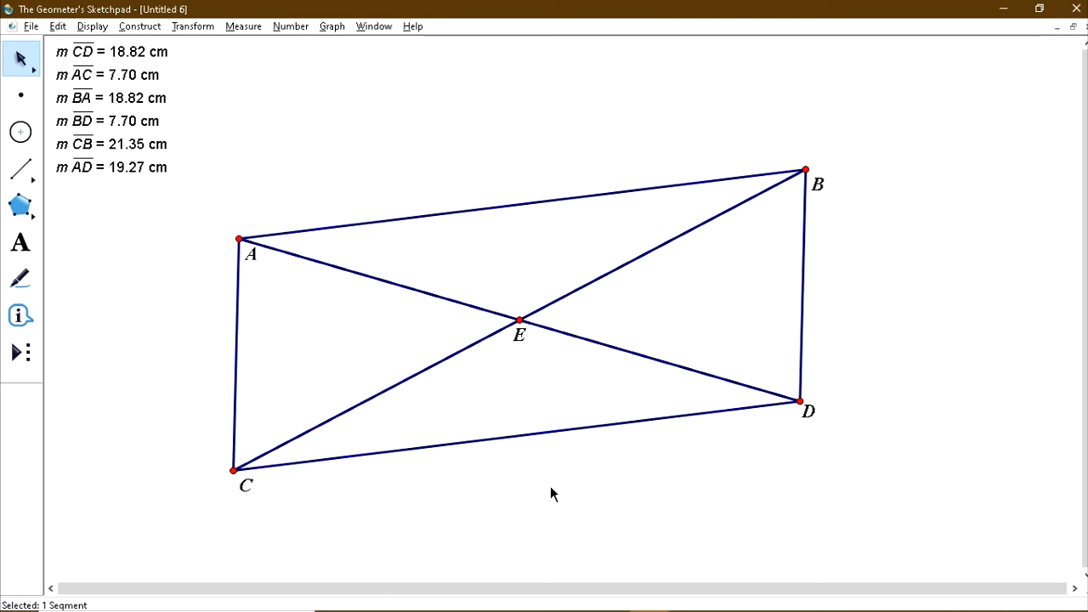
Step: Measure the lengths of segments CE and BE, the two halves of diagonal CB, adding both measurements to the sketch
{"action": "left_click", "coordinate": [432, 370]}
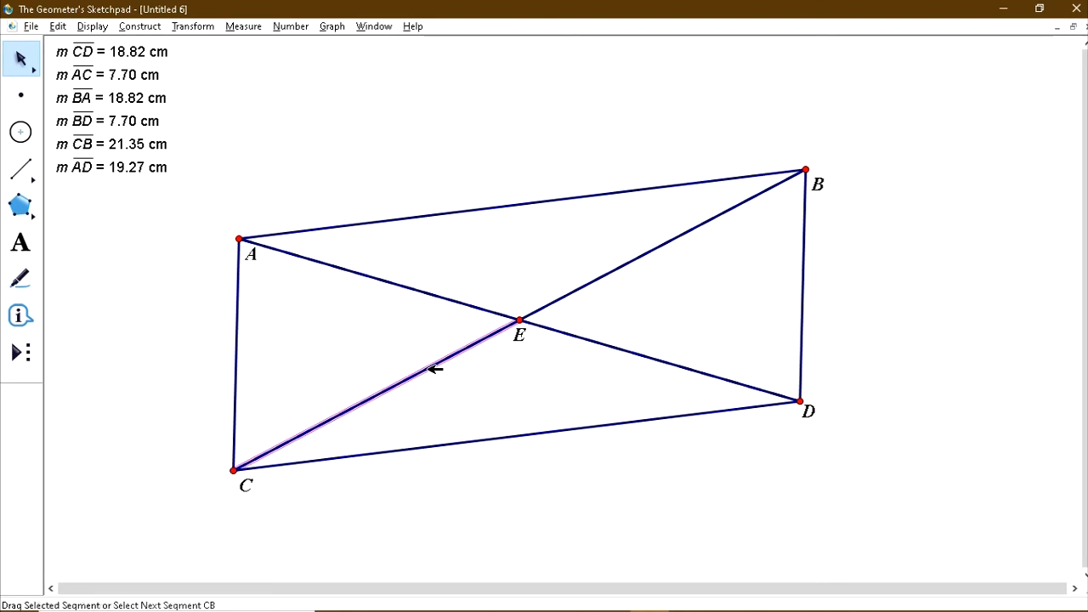
{"action": "left_click", "coordinate": [245, 26]}
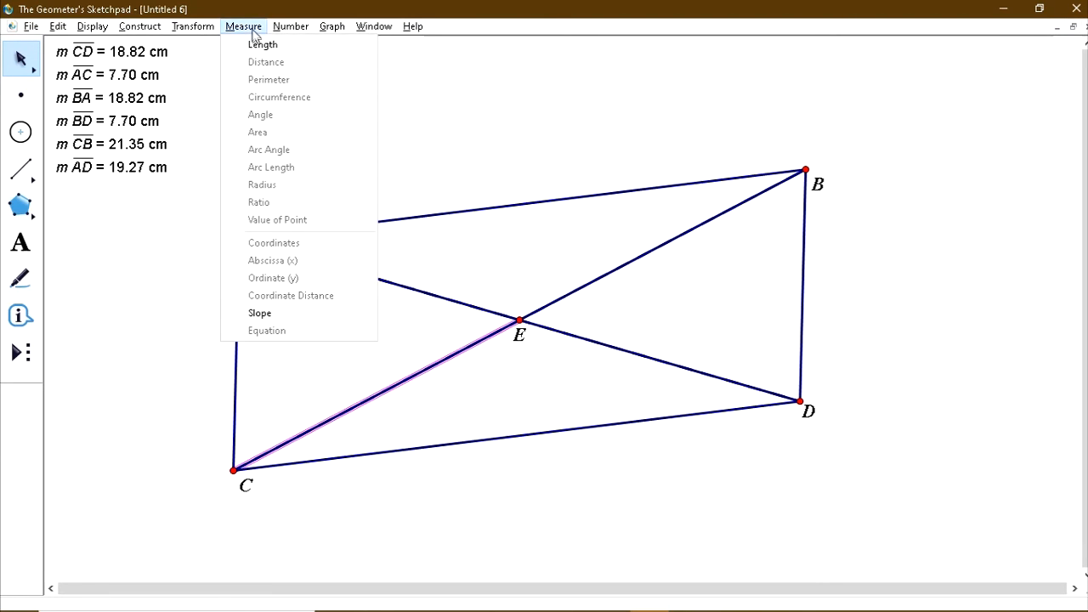
{"action": "left_click", "coordinate": [257, 42]}
{"action": "left_click", "coordinate": [380, 238]}
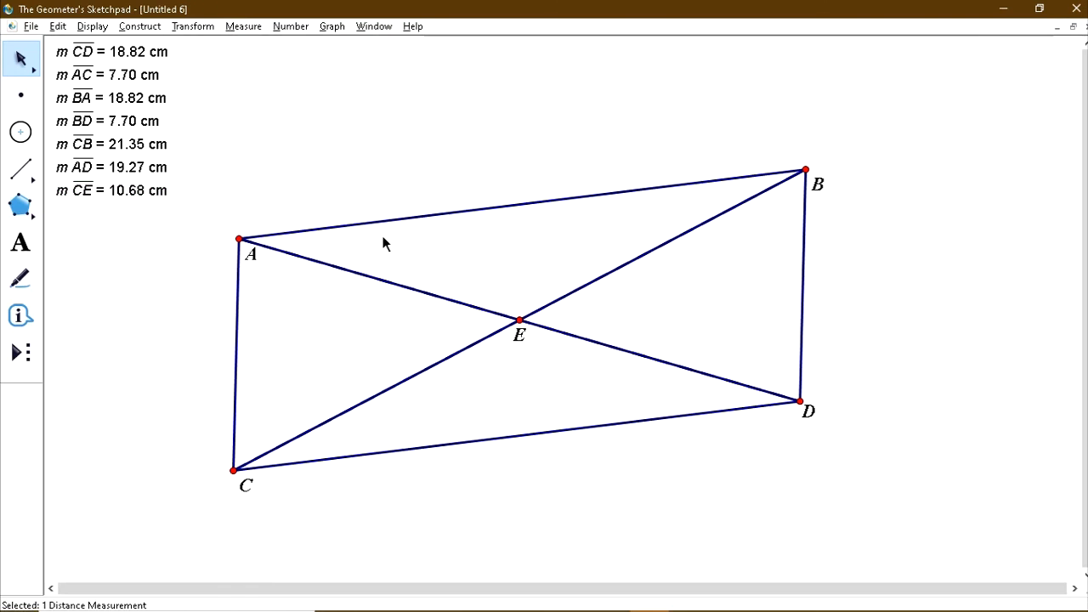
{"action": "left_click", "coordinate": [605, 279]}
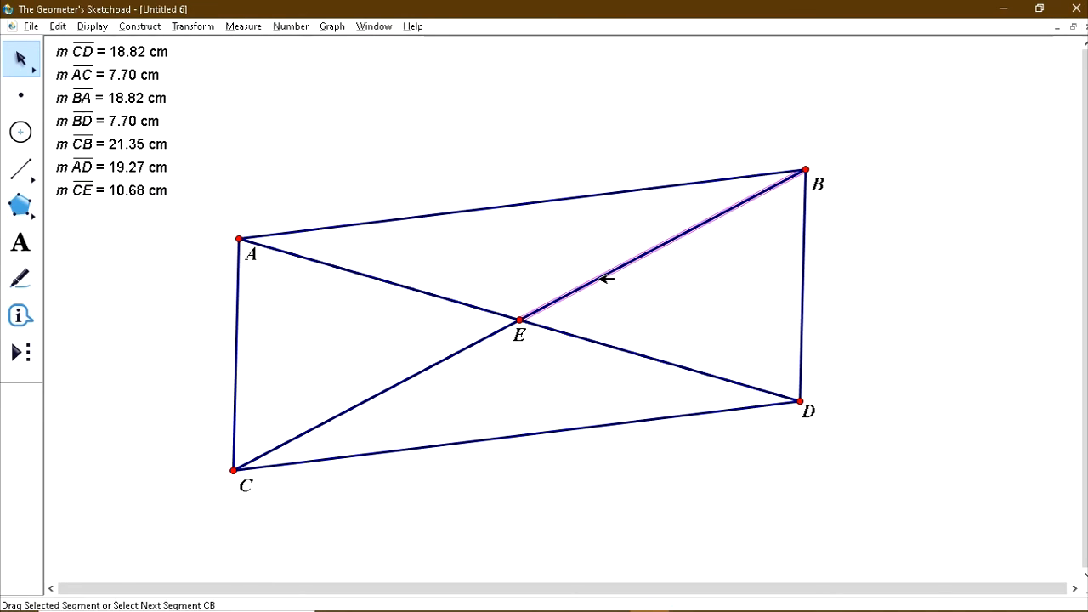
{"action": "left_click", "coordinate": [253, 28]}
{"action": "left_click", "coordinate": [262, 46]}
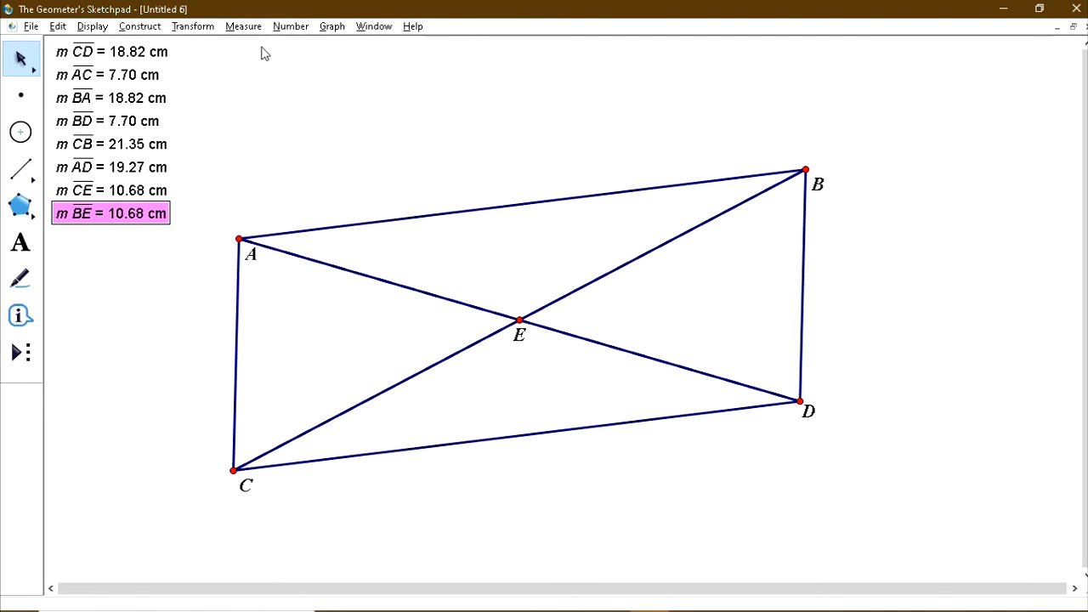
{"action": "left_click", "coordinate": [317, 306]}
Step: Measure the lengths of segments EA and ED, the two halves of diagonal AD, adding both measurements to the sketch
{"action": "left_click", "coordinate": [339, 267]}
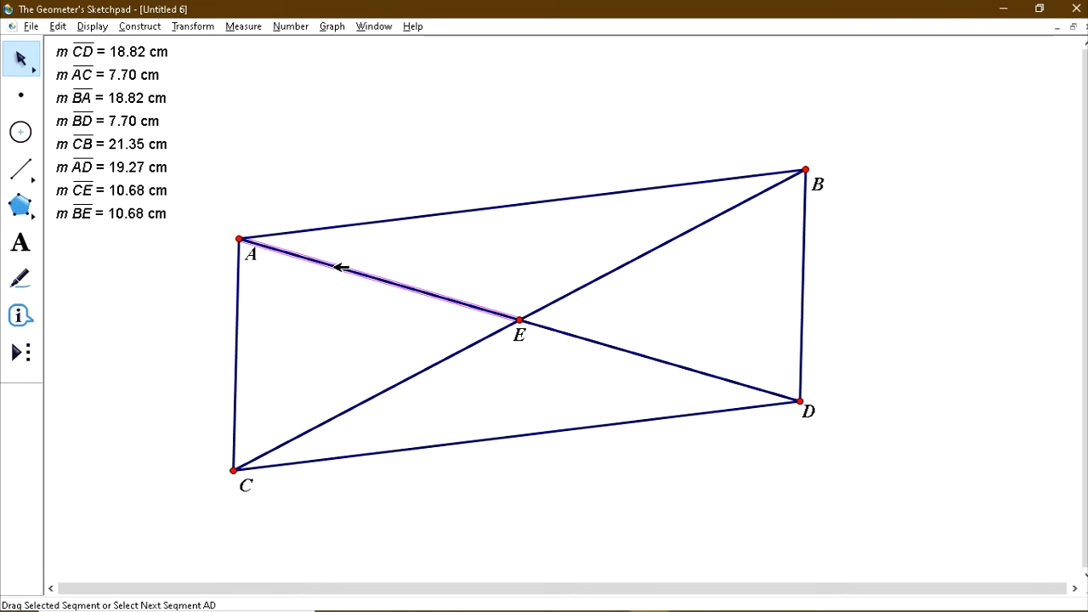
{"action": "left_click", "coordinate": [242, 26]}
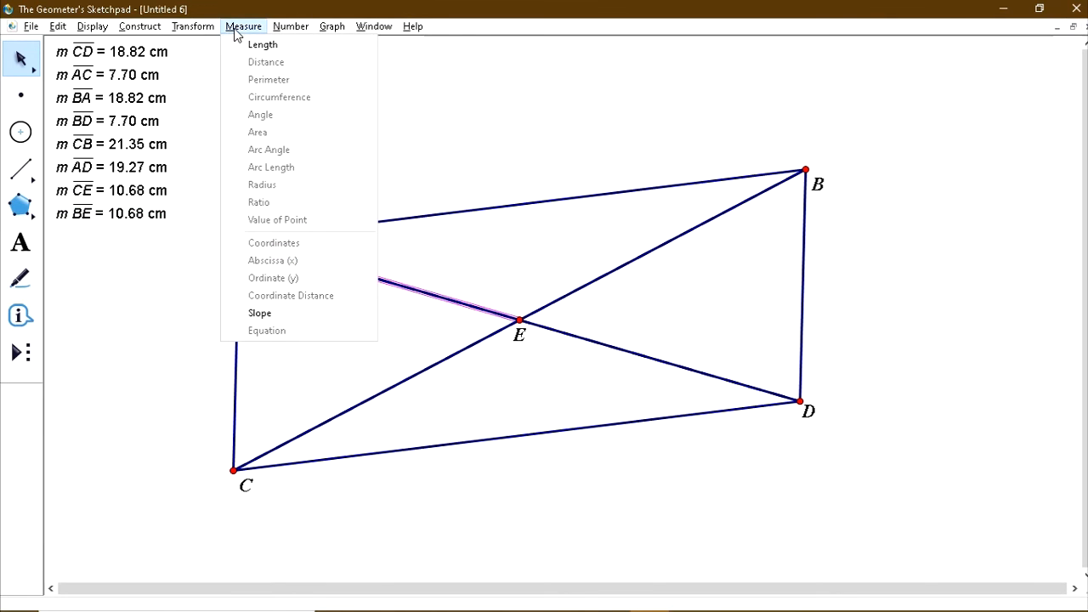
{"action": "left_click", "coordinate": [262, 45]}
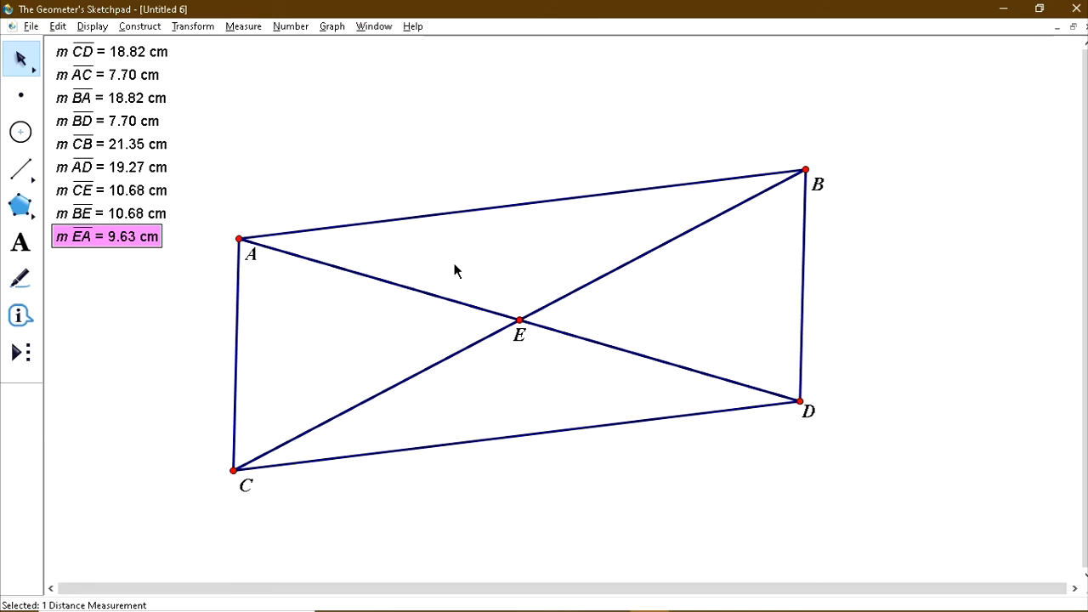
{"action": "left_click", "coordinate": [562, 345]}
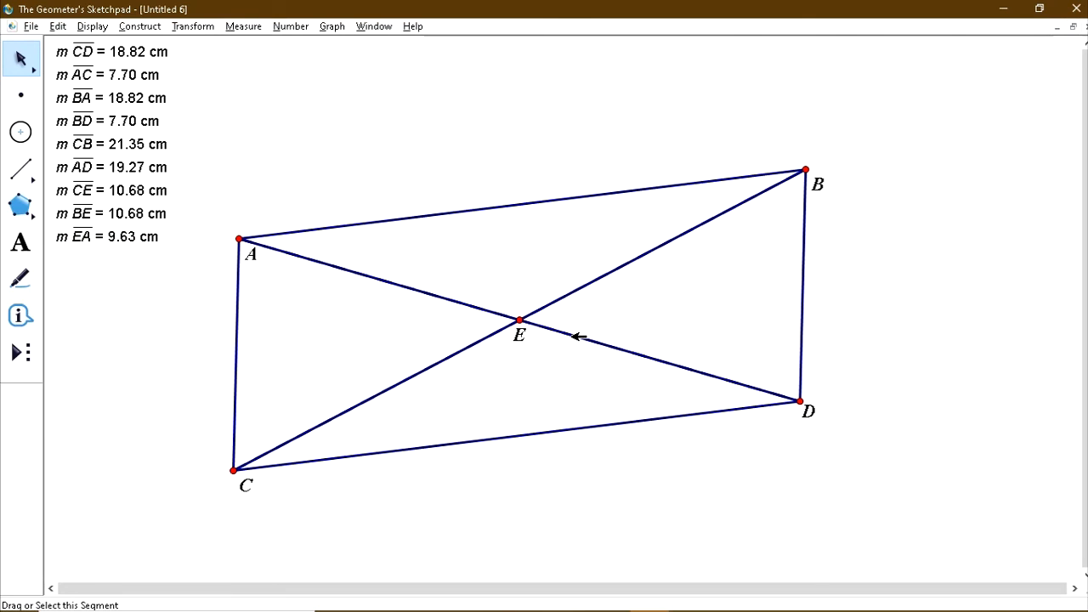
{"action": "left_click", "coordinate": [578, 336]}
{"action": "left_click", "coordinate": [242, 26]}
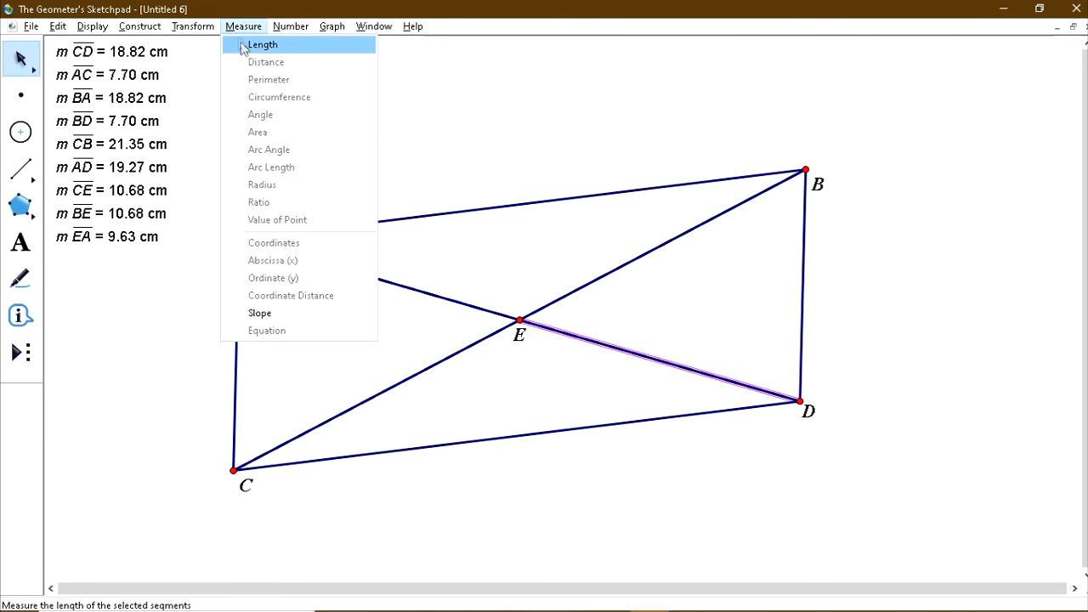
{"action": "left_click", "coordinate": [244, 45]}
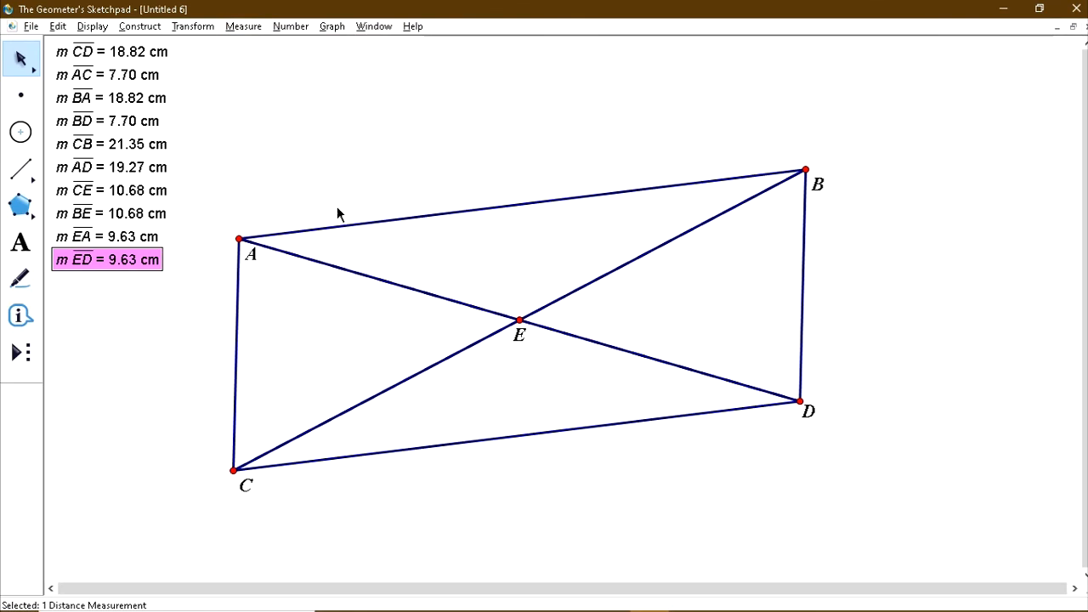
{"action": "left_click", "coordinate": [498, 393]}
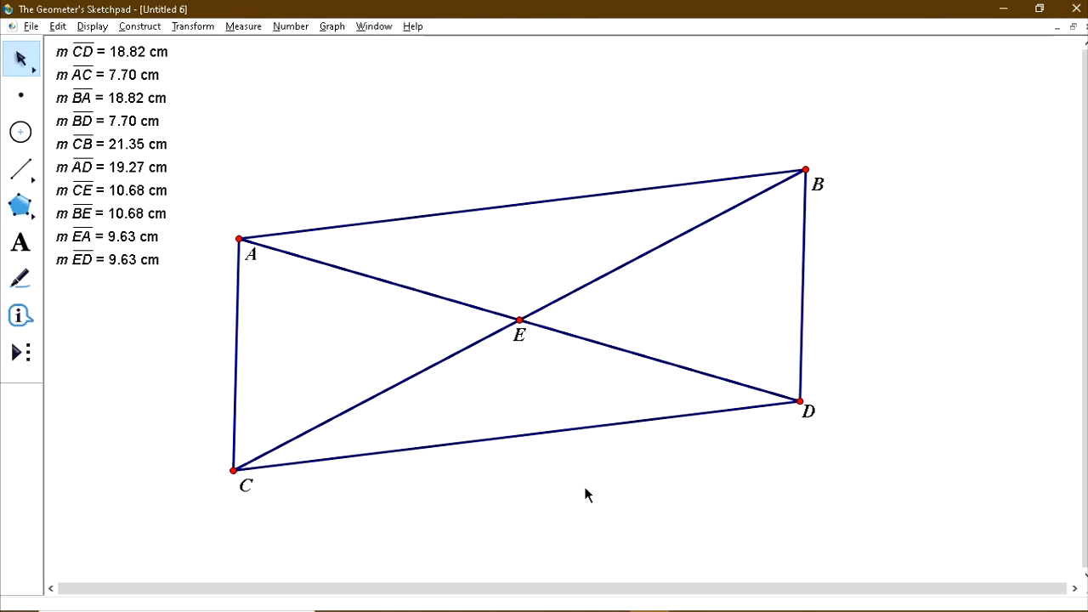
Step: Measure the parallelogram's interior angles BAC at vertex A and ABD at vertex B
{"action": "left_click", "coordinate": [805, 170]}
{"action": "left_click", "coordinate": [241, 240]}
{"action": "left_click", "coordinate": [234, 470]}
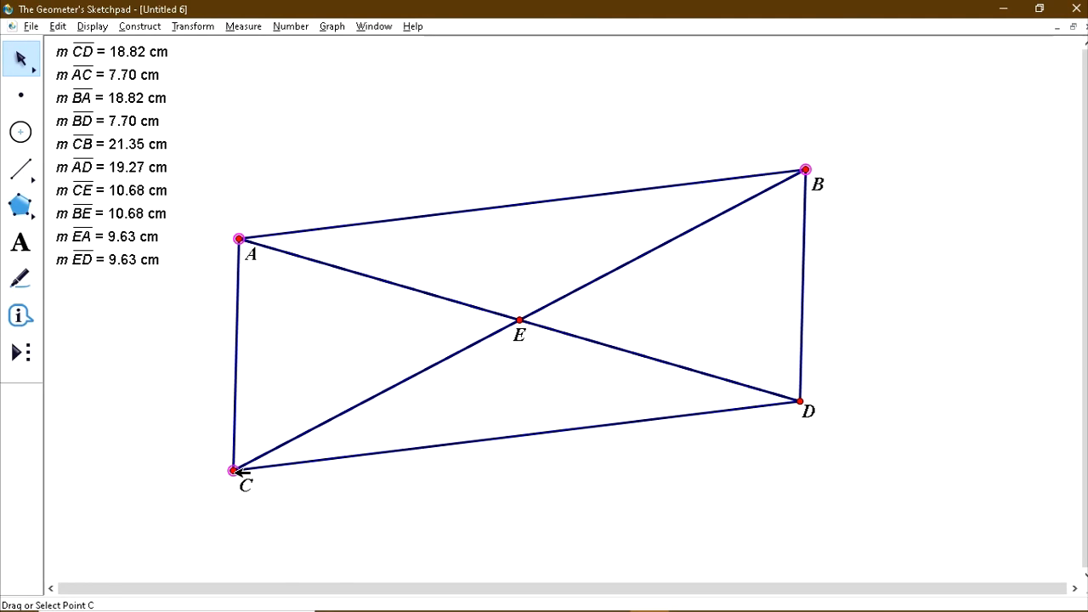
{"action": "left_click", "coordinate": [240, 26]}
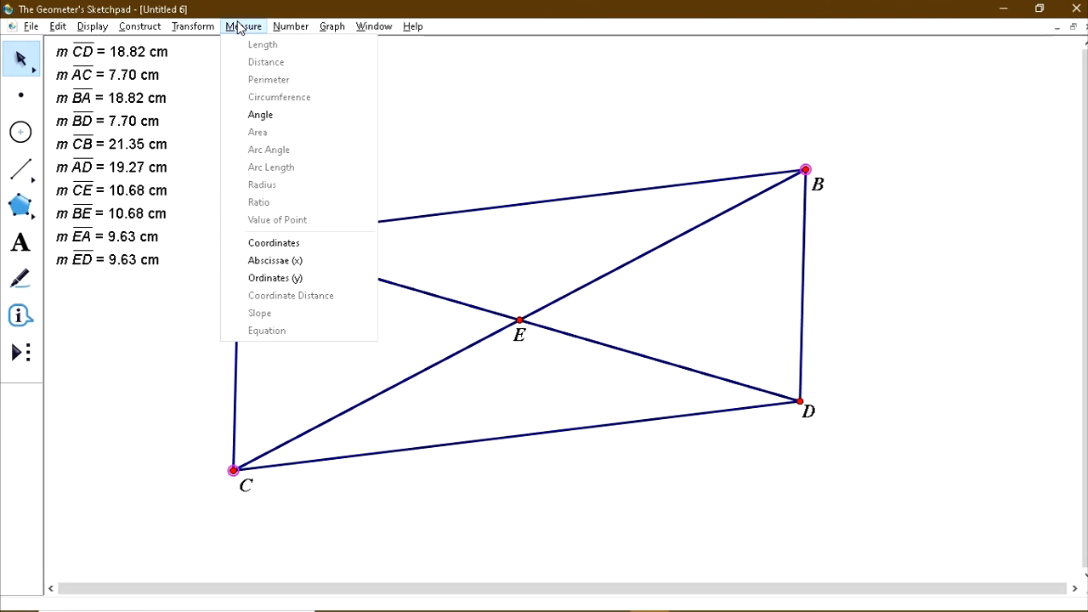
{"action": "left_click", "coordinate": [267, 112]}
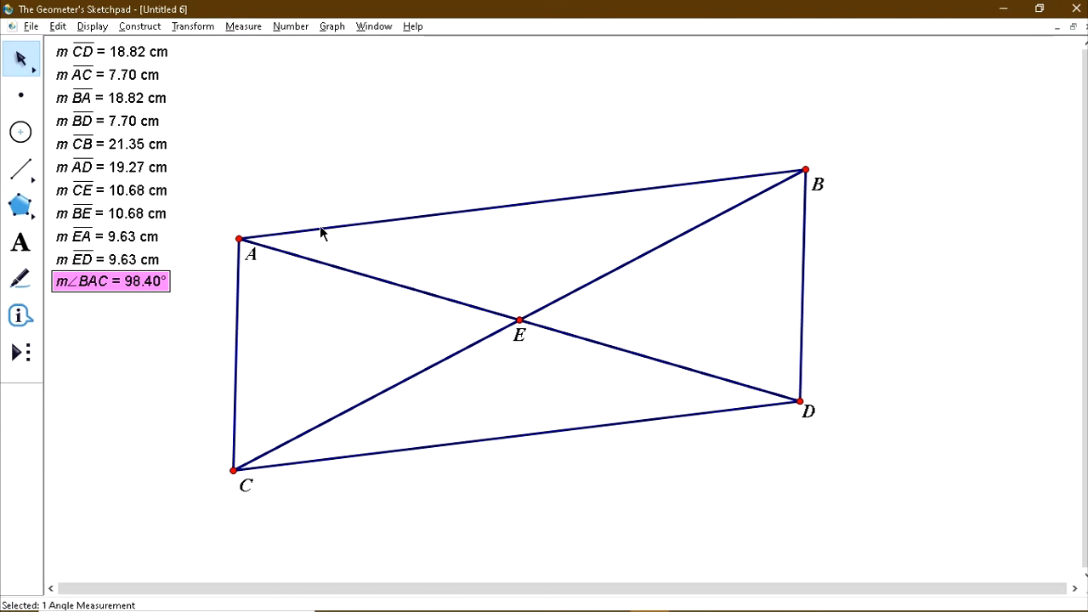
{"action": "left_click", "coordinate": [243, 27]}
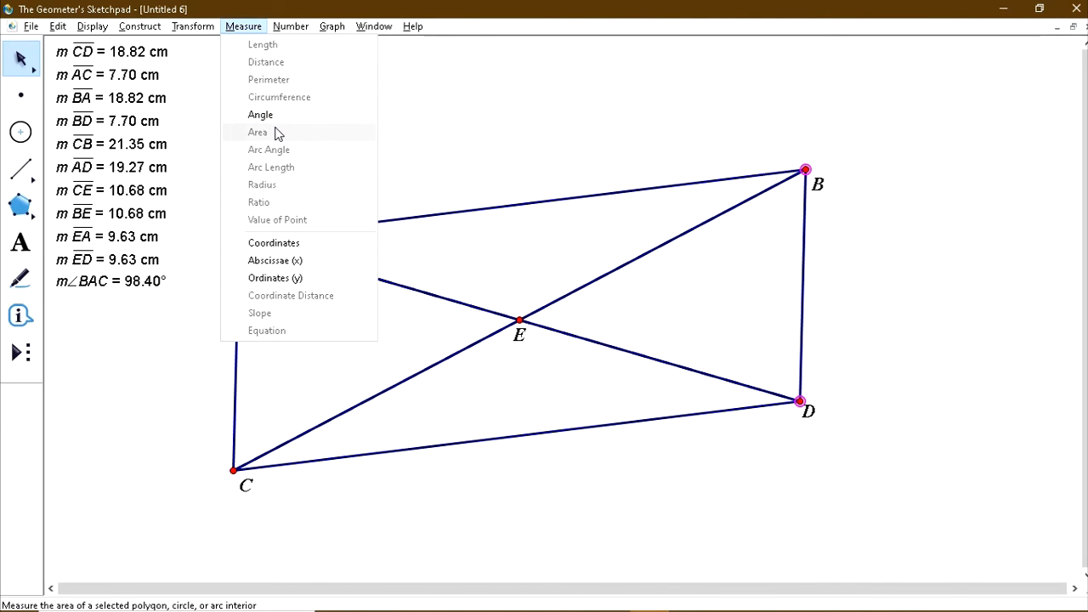
{"action": "left_click", "coordinate": [269, 114]}
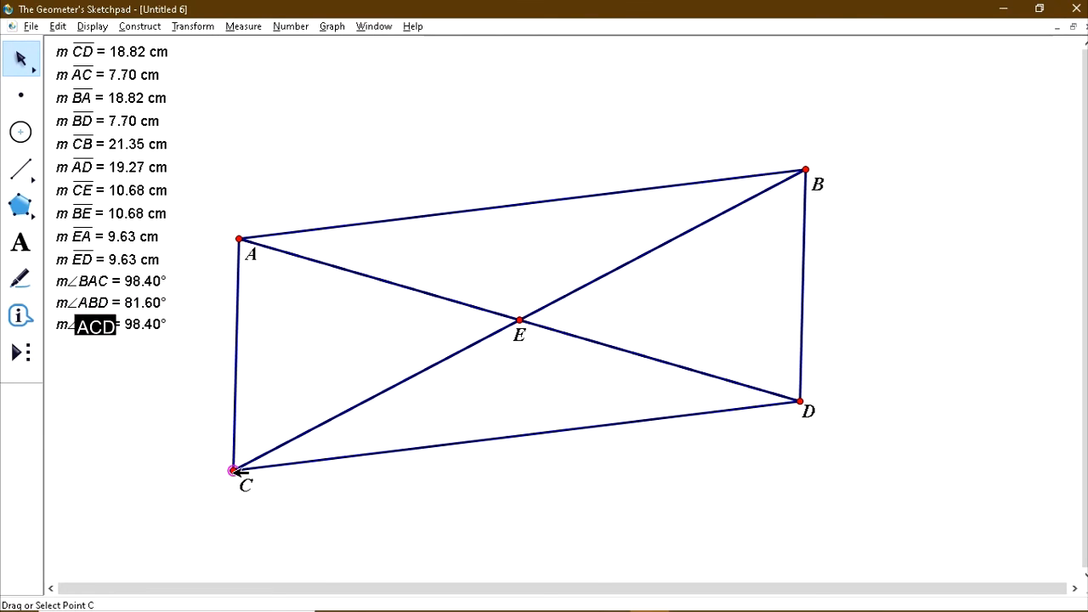
Step: Measure the parallelogram's interior angle CDB at vertex D, adding the measurement to the sketch
{"action": "left_click", "coordinate": [234, 470]}
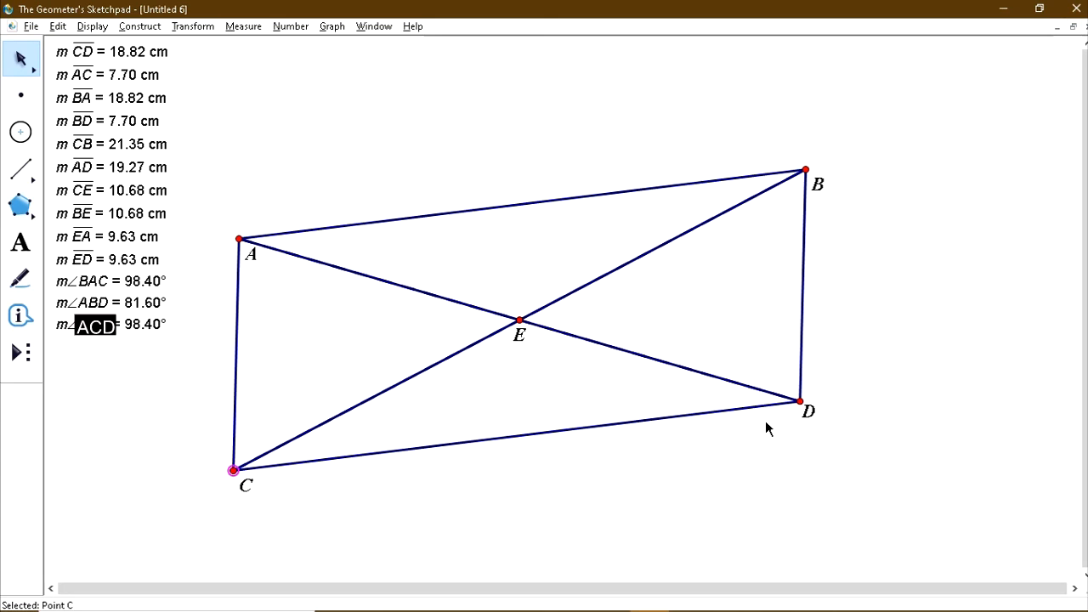
{"action": "left_click", "coordinate": [799, 401]}
{"action": "left_click", "coordinate": [805, 170]}
{"action": "left_click", "coordinate": [243, 26]}
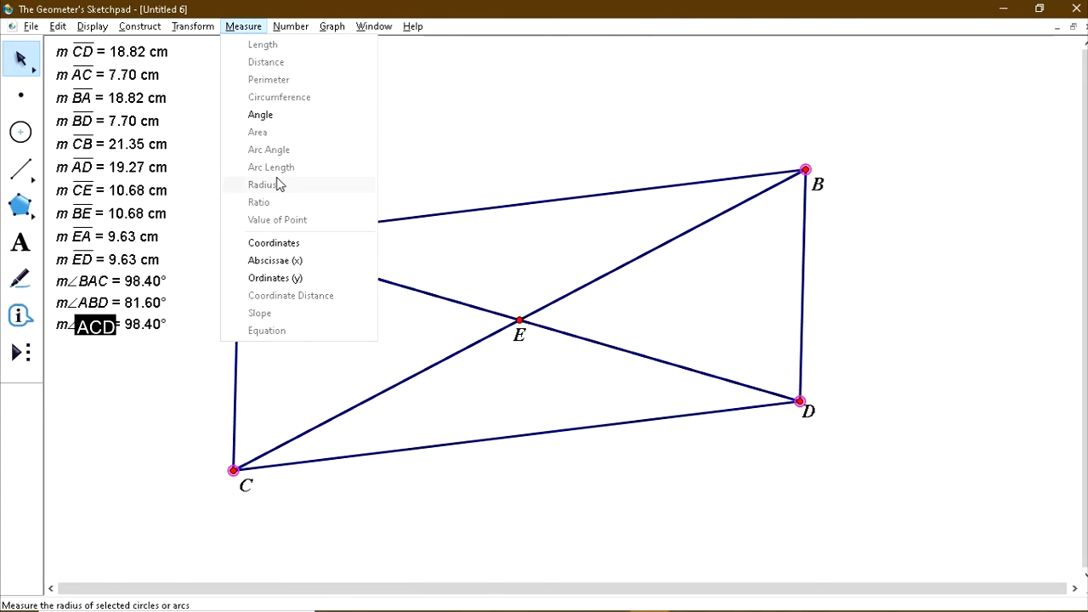
{"action": "left_click", "coordinate": [266, 117]}
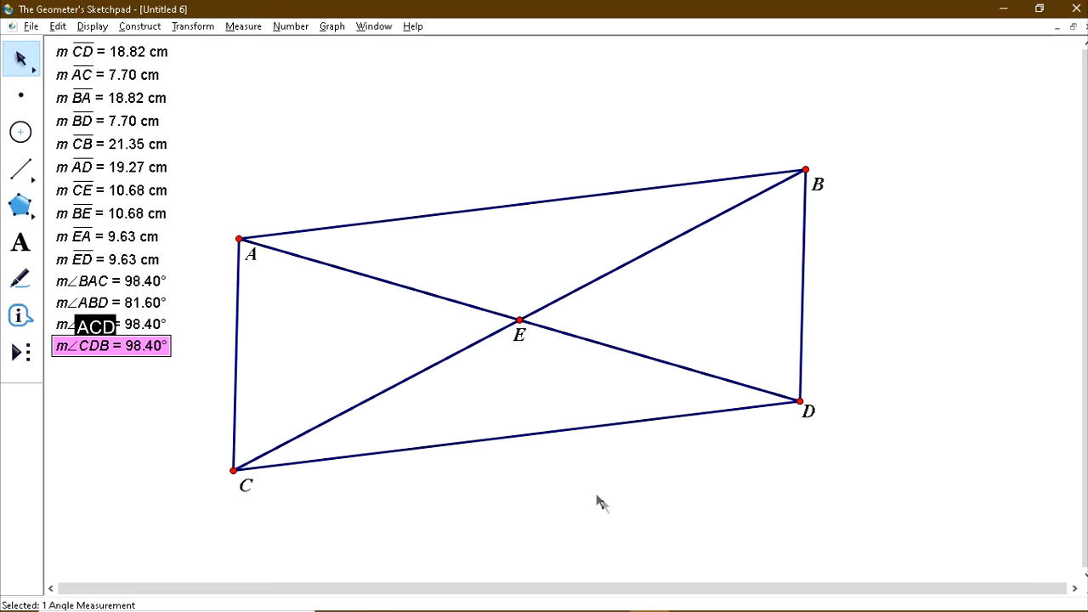
{"action": "left_click", "coordinate": [608, 509]}
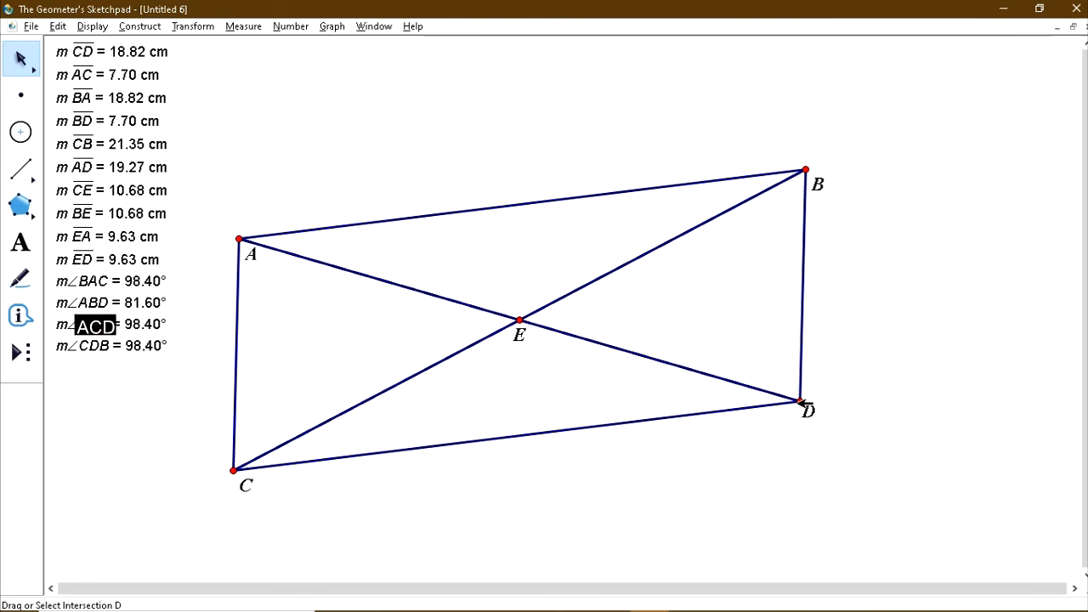